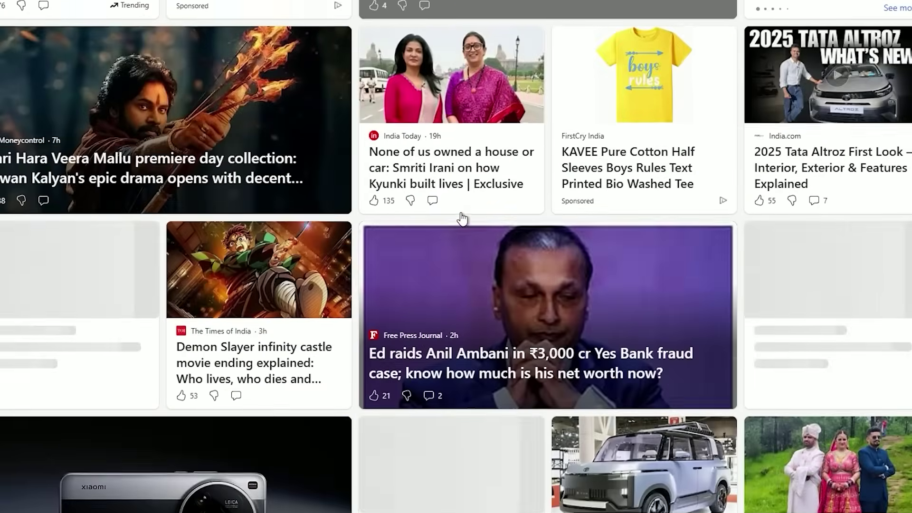
scroll(462, 219, "down", 15)
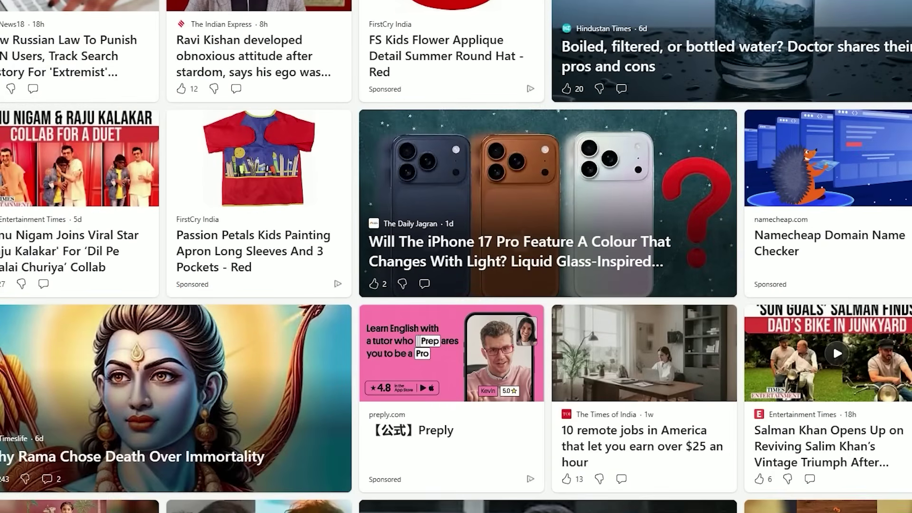
- Scroll the HiDream-E1 README to the models table, highlighting the repo name and HiDream-E1.1
left_click_drag(230, 88, 133, 90)
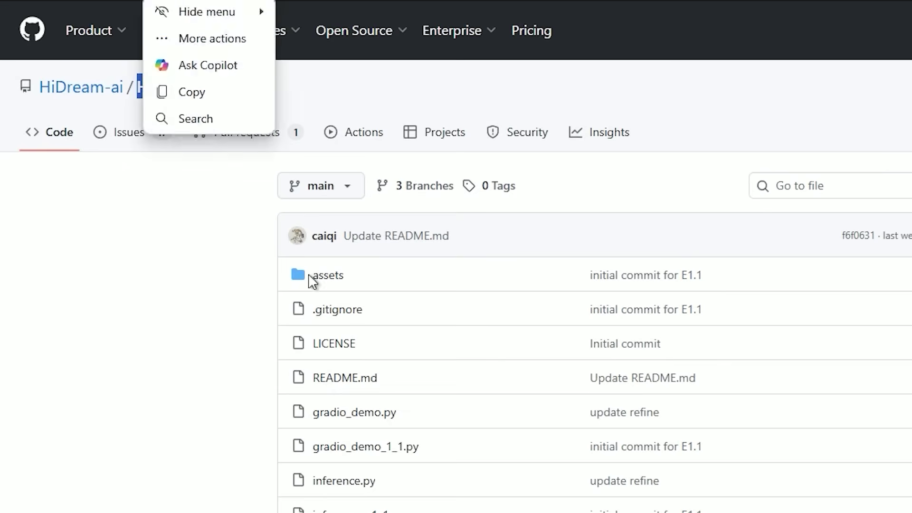
scroll(265, 271, "down", 9)
scroll(33, 257, "down", 10)
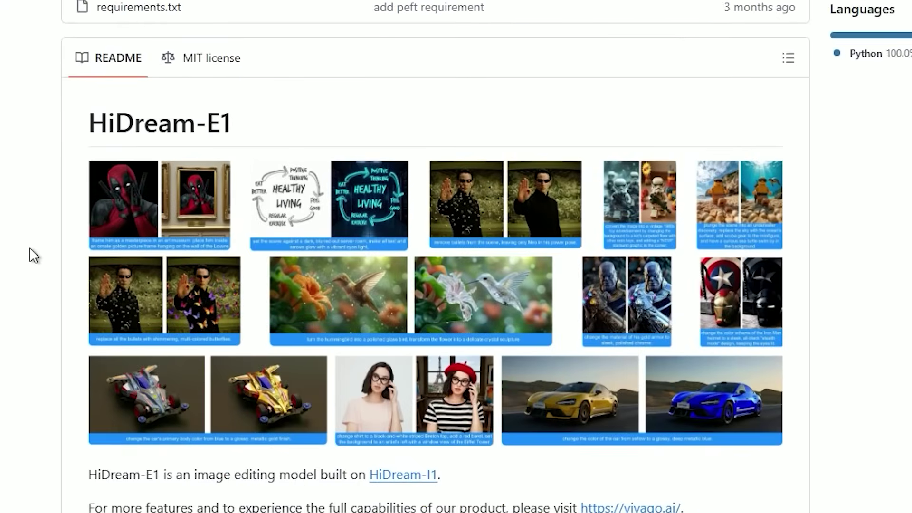
scroll(33, 255, "down", 4)
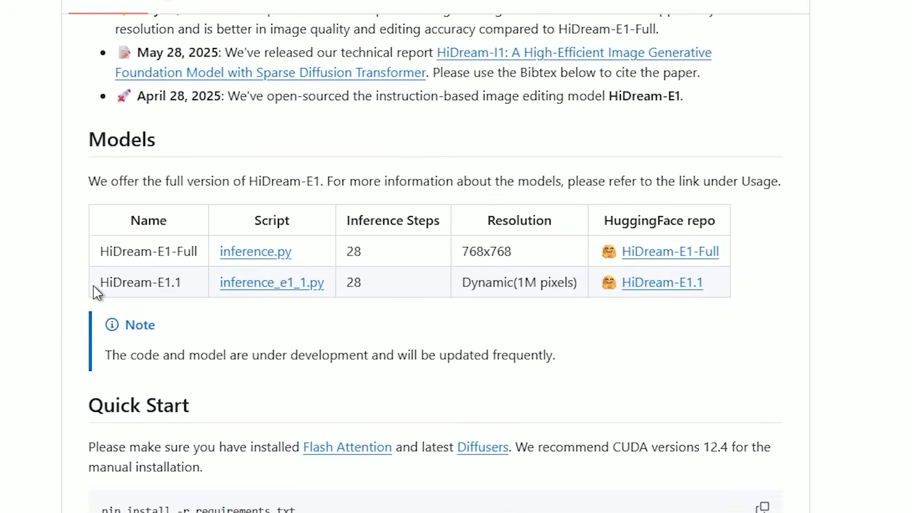
left_click_drag(101, 284, 183, 285)
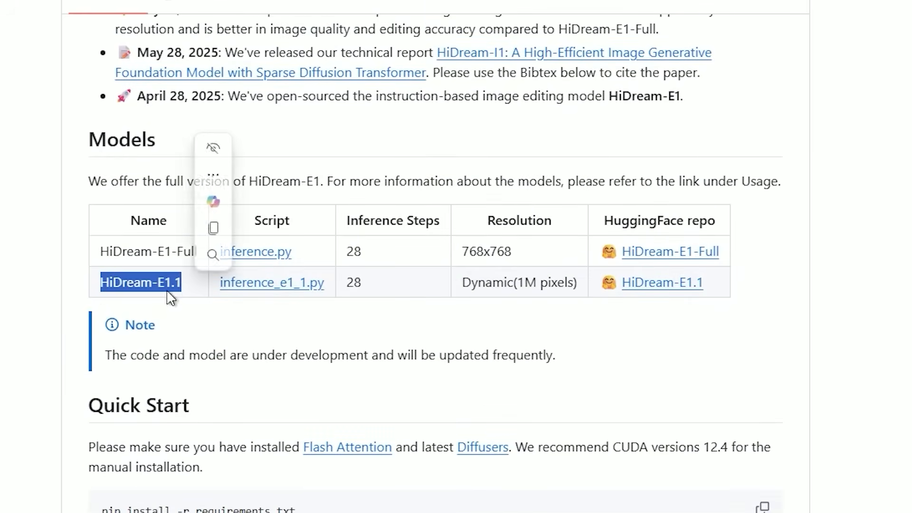
left_click(40, 304)
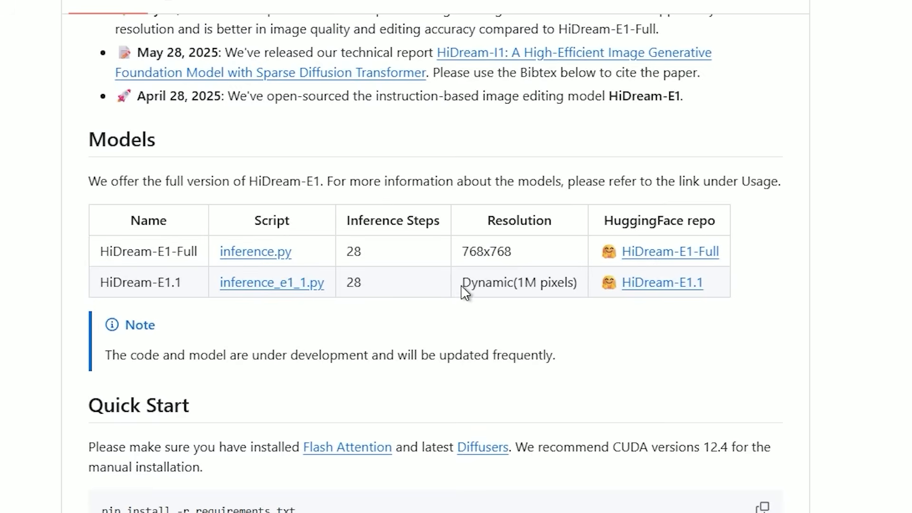
- Note the Dynamic (1M pixels) resolution, then scroll down to the Evaluation Metrics table
left_click_drag(463, 285, 560, 283)
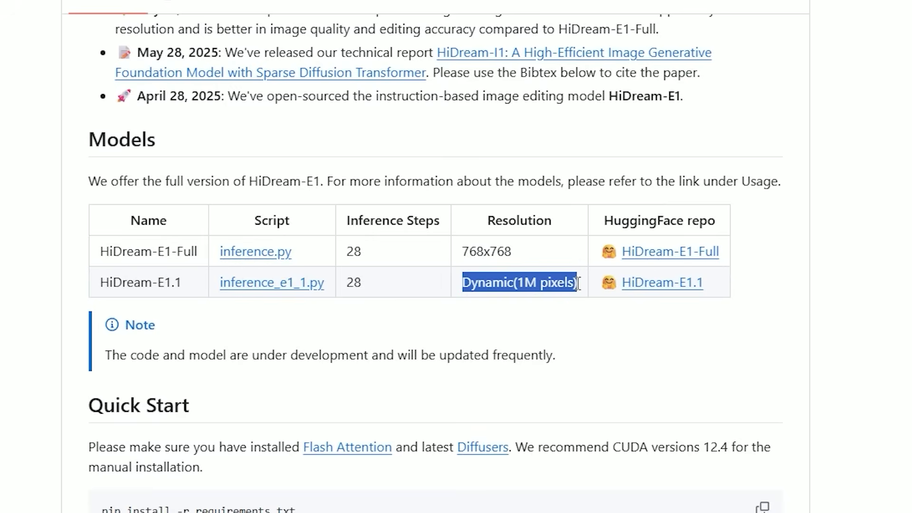
left_click(578, 284)
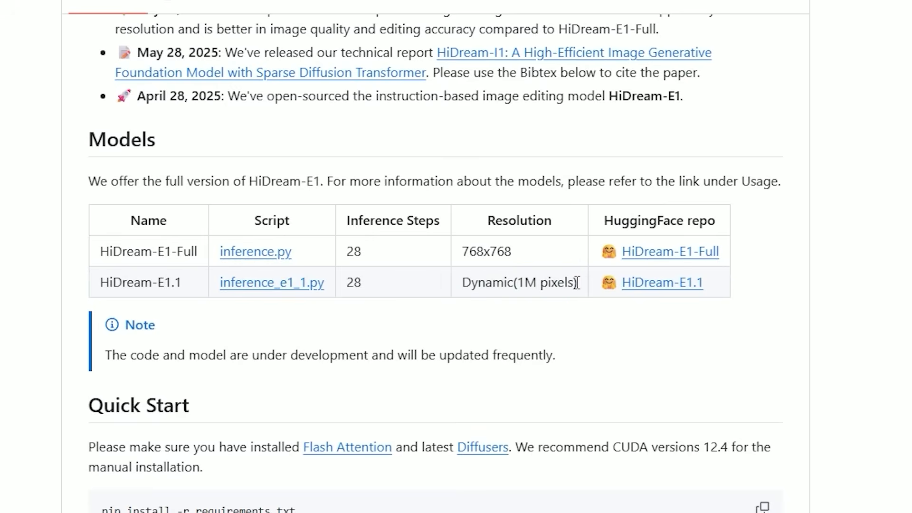
scroll(579, 285, "down", 15)
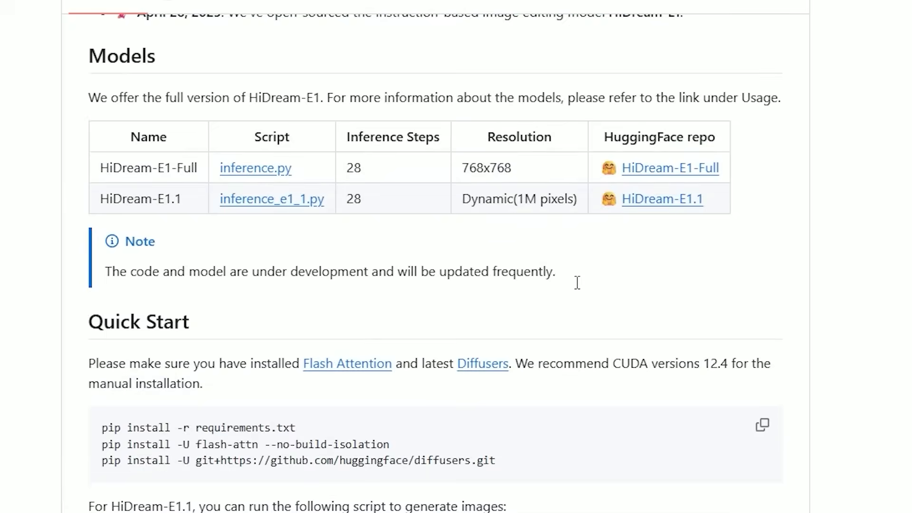
scroll(578, 285, "down", 15)
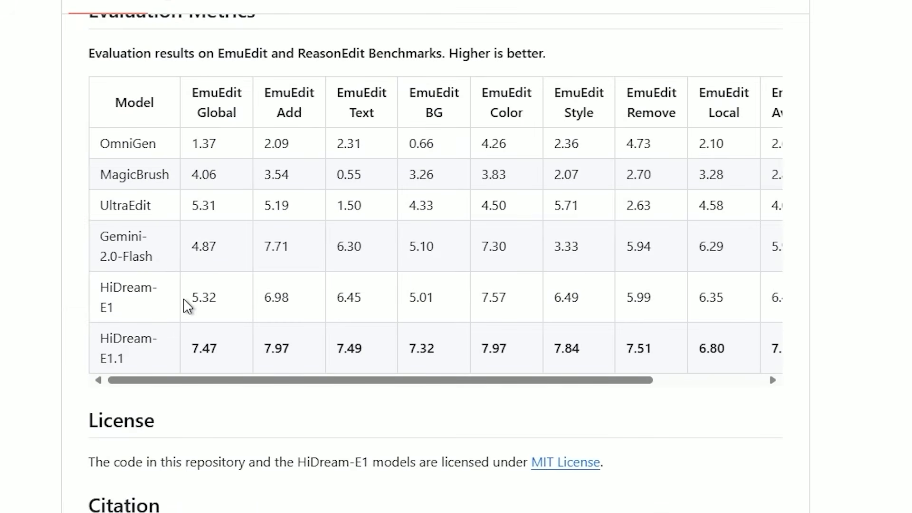
mouse_move(220, 377)
left_mouse_down()
mouse_move(315, 380)
mouse_move(212, 386)
left_mouse_up()
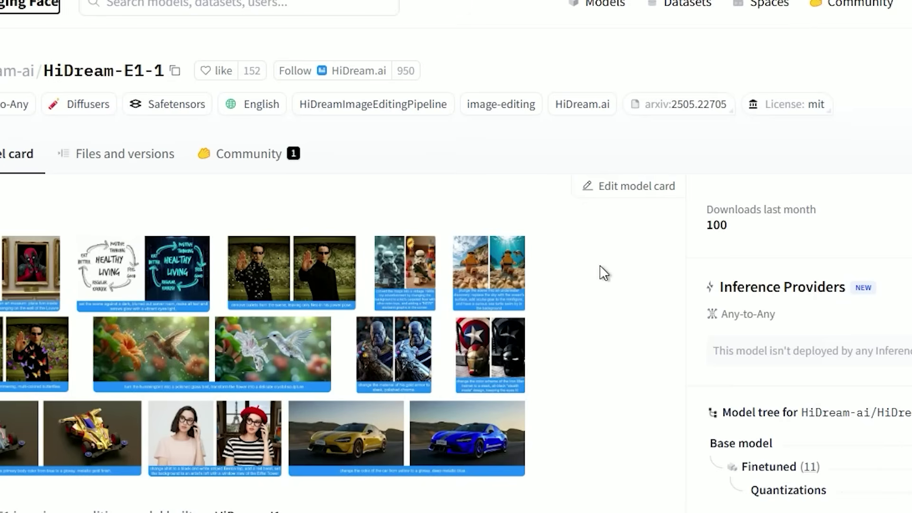
- Check the HiDream-E1-1 card's 100 downloads and scroll the example gallery to the yellow-to-blue car
left_click_drag(705, 225, 729, 225)
left_click(639, 295)
scroll(589, 301, "down", 4)
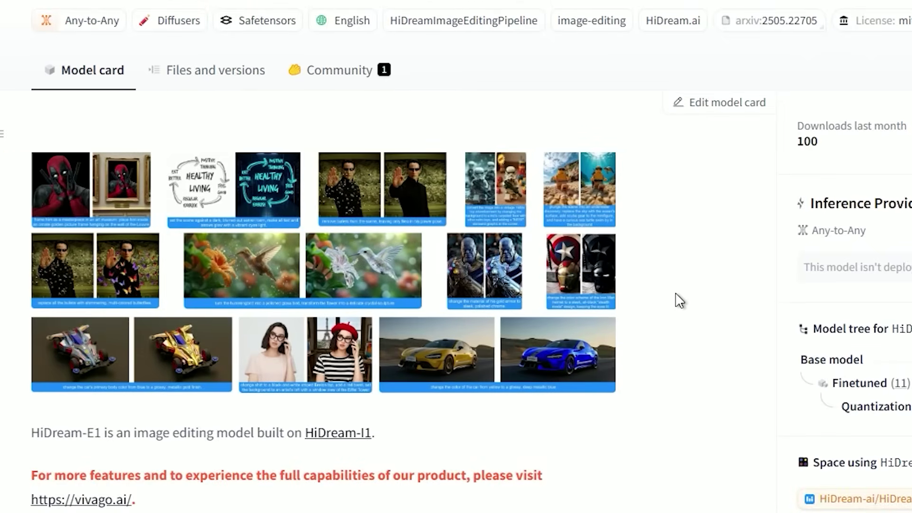
scroll(682, 301, "down", 4)
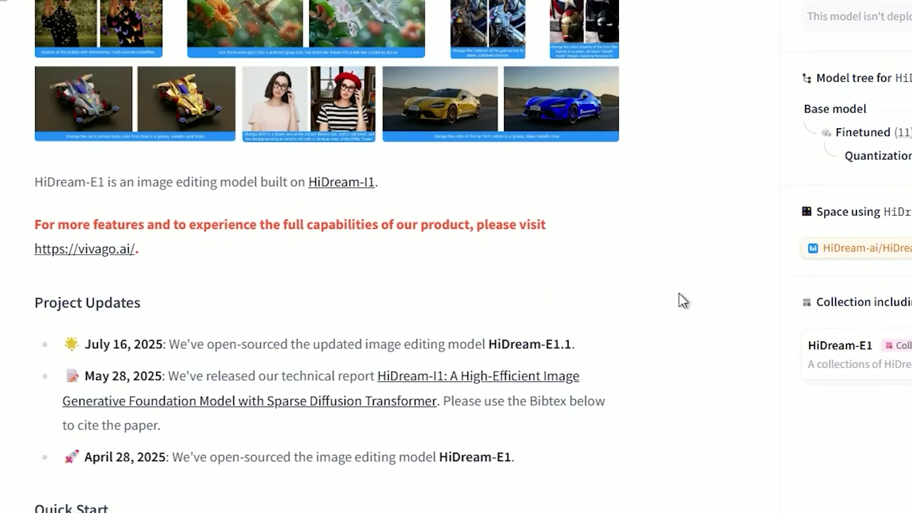
scroll(683, 299, "up", 8)
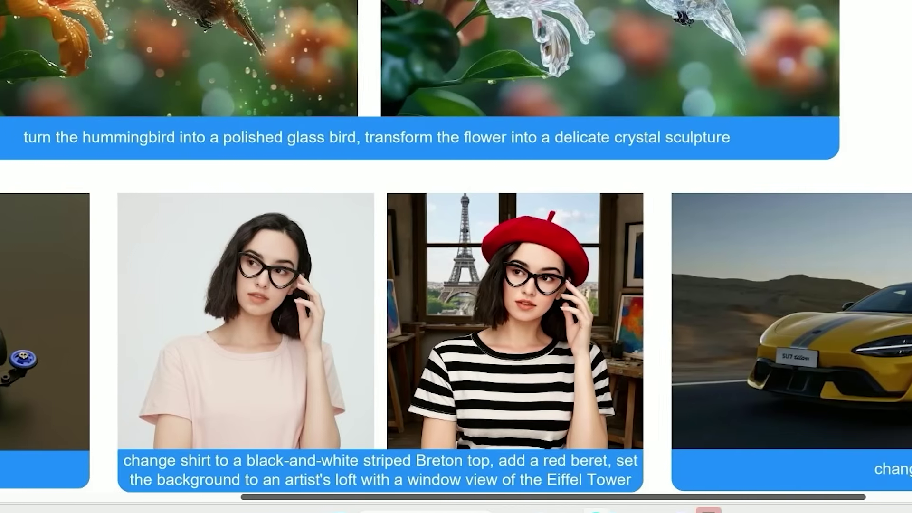
scroll(456, 247, "right", 5)
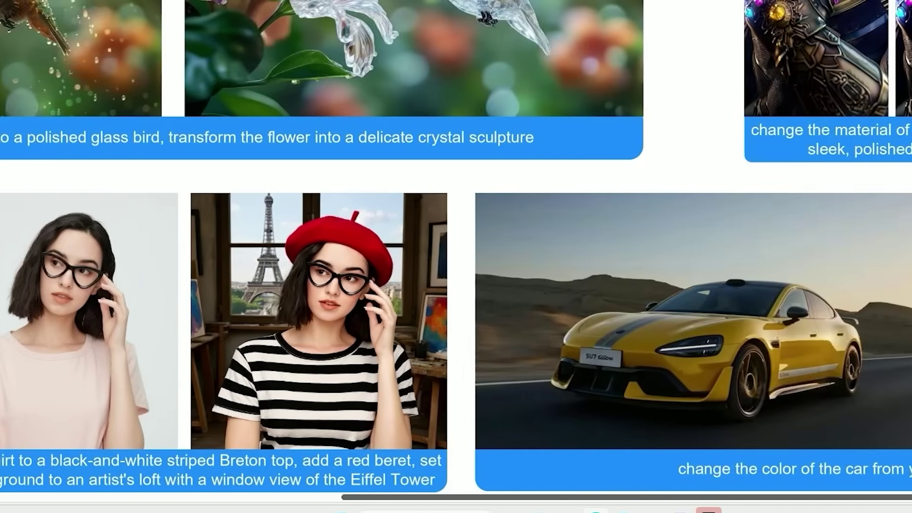
scroll(456, 247, "right", 8)
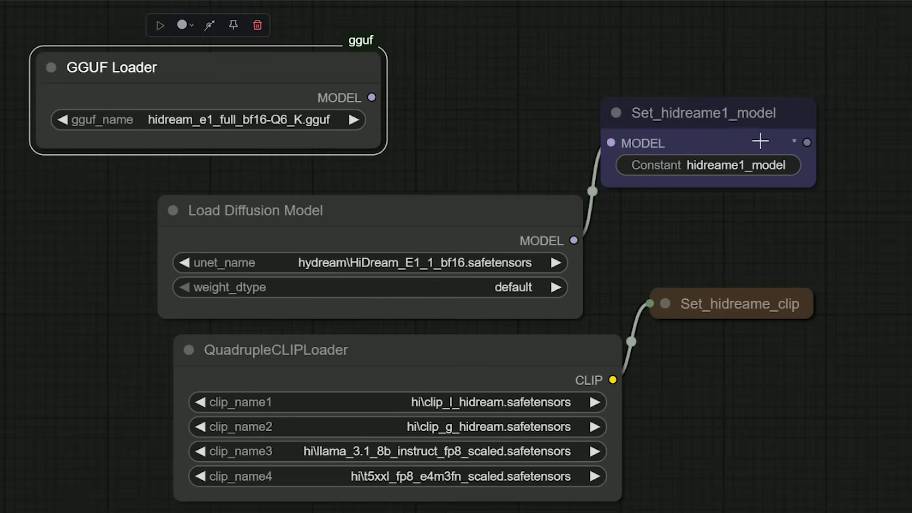
- Add a Load Image node and connect its image to VAE Encode pixels and Resize Image v2
left_click_drag(760, 139, 837, 97)
left_click(307, 218)
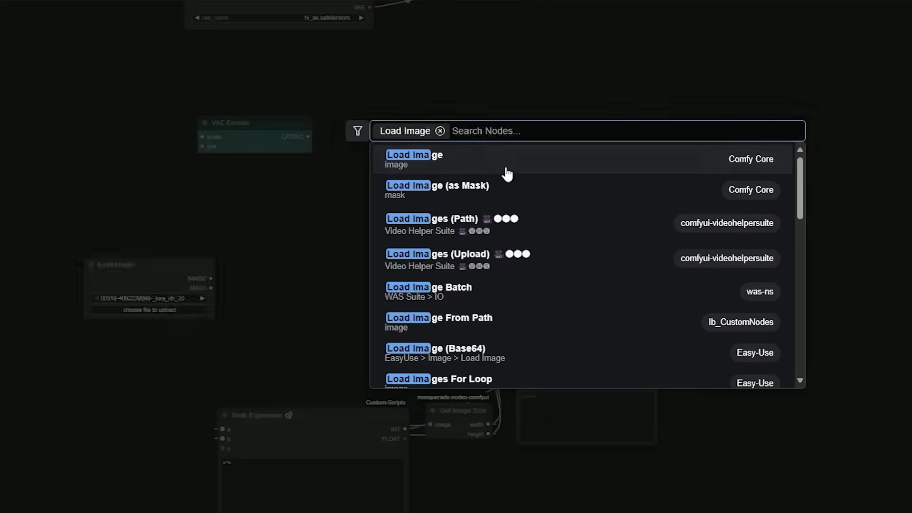
left_click(505, 173)
left_click_drag(175, 264, 469, 190)
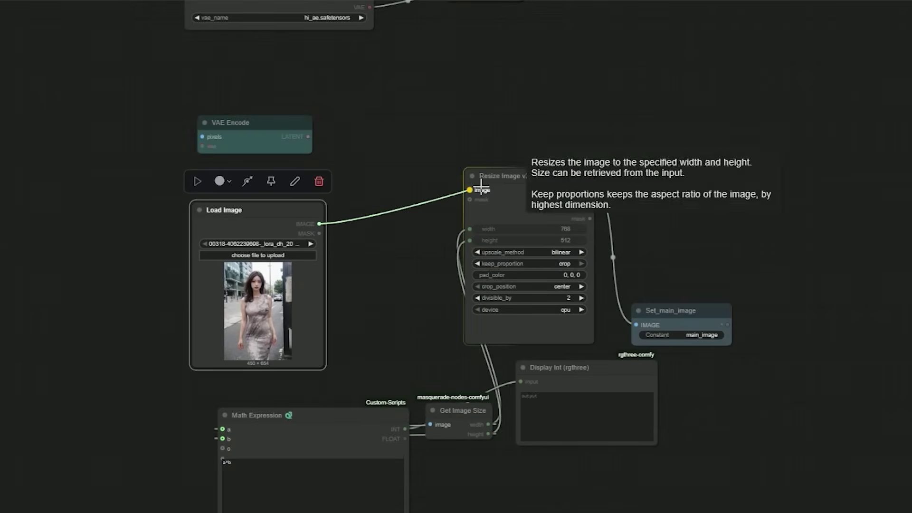
left_click_drag(318, 220, 203, 137)
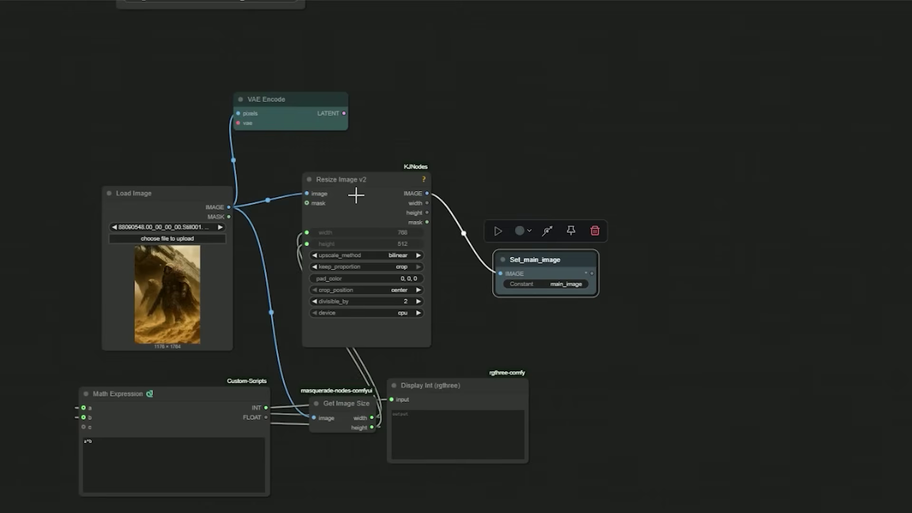
scroll(356, 196, "up", 3)
left_click(356, 174)
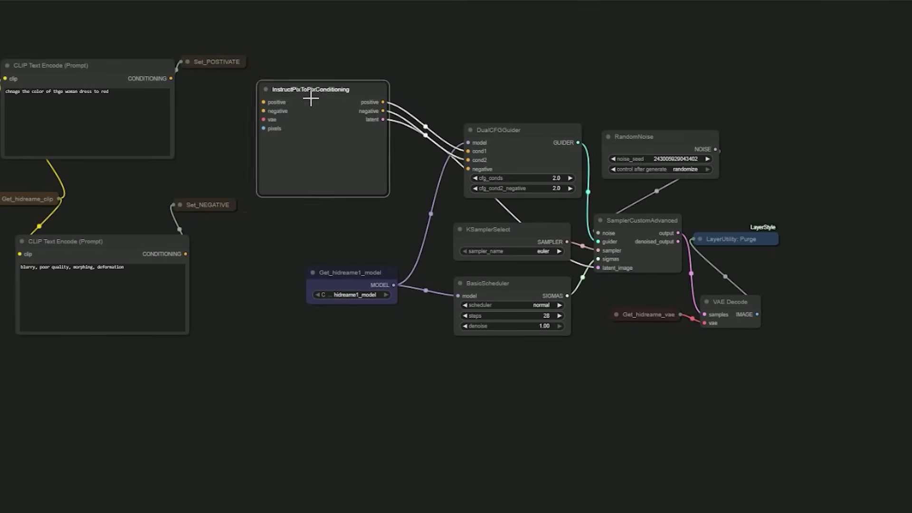
- Rearrange BasicScheduler, KSamplerSelect, SamplerCustomAdvanced, RandomNoise and VAE Decode into a tidy sampler layout
left_click_drag(371, 88, 469, 151)
left_click_drag(352, 283, 458, 297)
left_click_drag(494, 283, 473, 294)
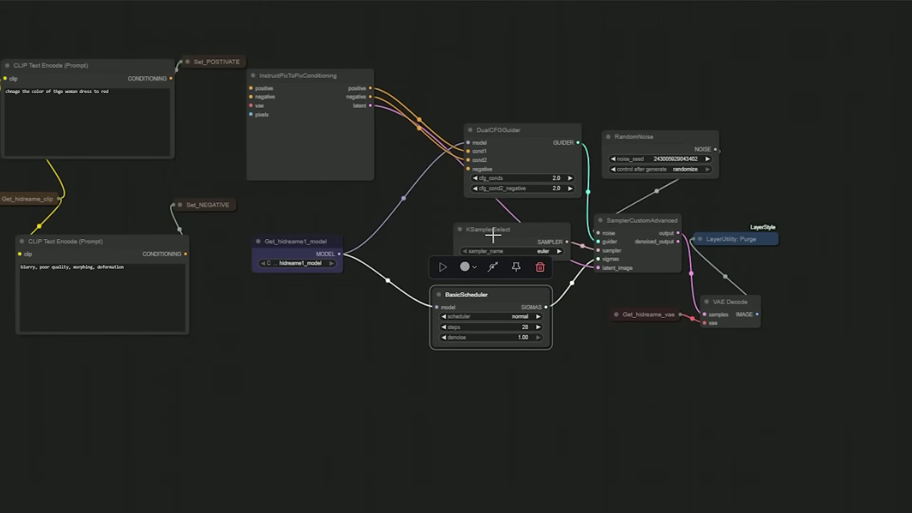
left_click_drag(492, 232, 444, 219)
left_click_drag(636, 221, 647, 245)
left_click_drag(639, 315, 652, 355)
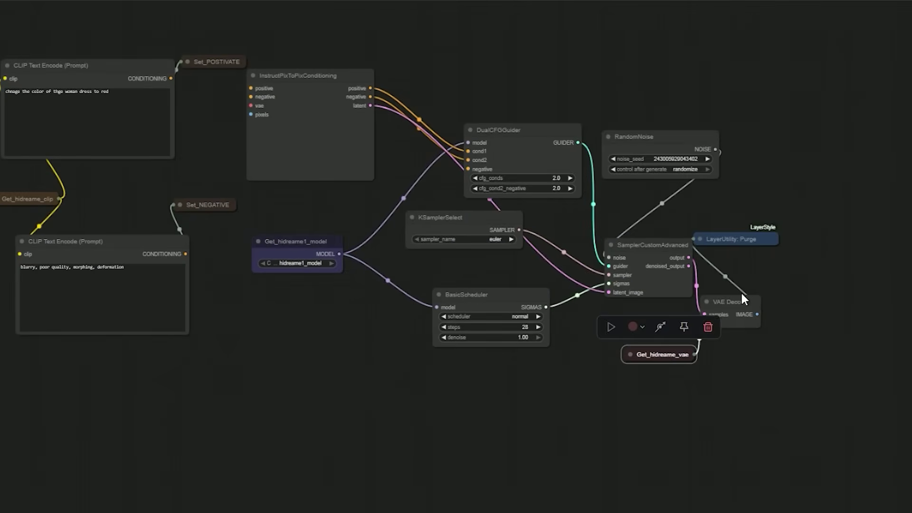
left_click_drag(730, 302, 773, 308)
left_click_drag(731, 239, 784, 220)
left_click_drag(655, 151, 660, 124)
left_click_drag(779, 311, 778, 290)
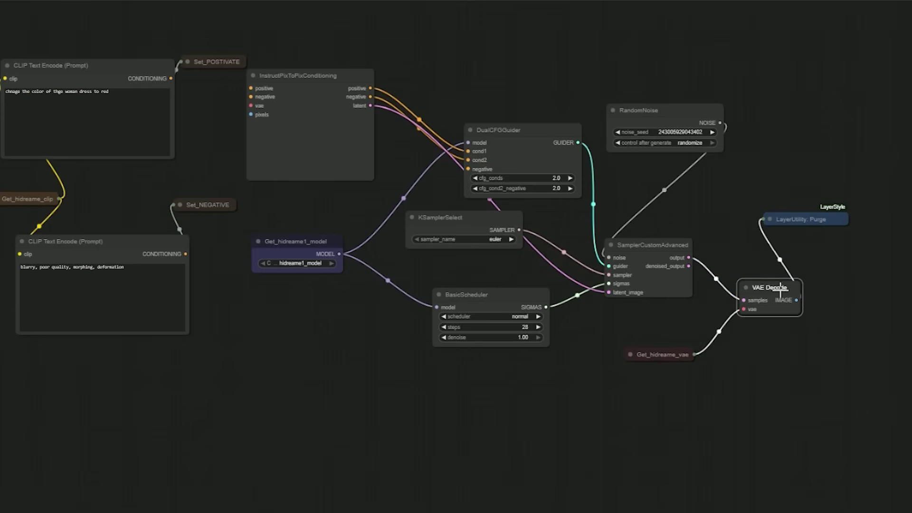
left_click_drag(644, 245, 656, 241)
- Bring the InstructPixToPixConditioning, DualCFGGuider and sampler nodes into close view
left_click_drag(448, 381, 402, 174)
scroll(627, 375, "down", 3)
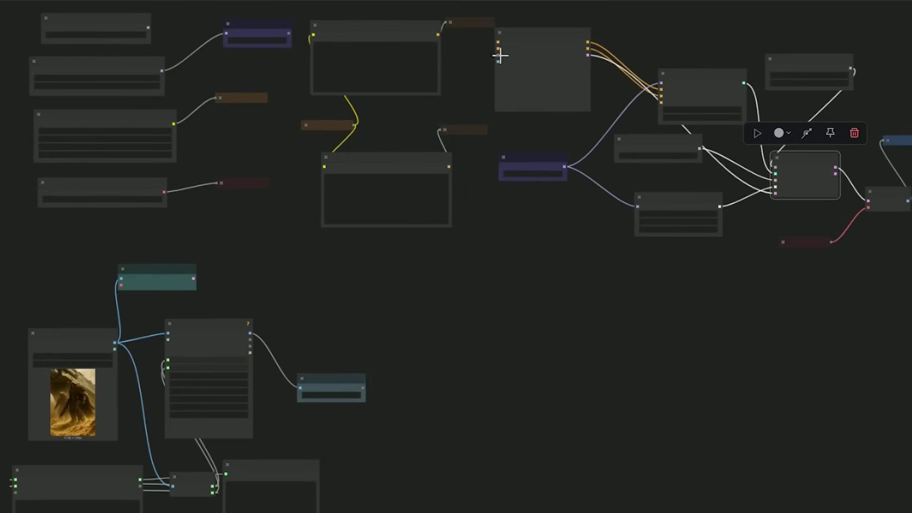
left_click_drag(500, 56, 362, 232)
scroll(423, 224, "up", 10)
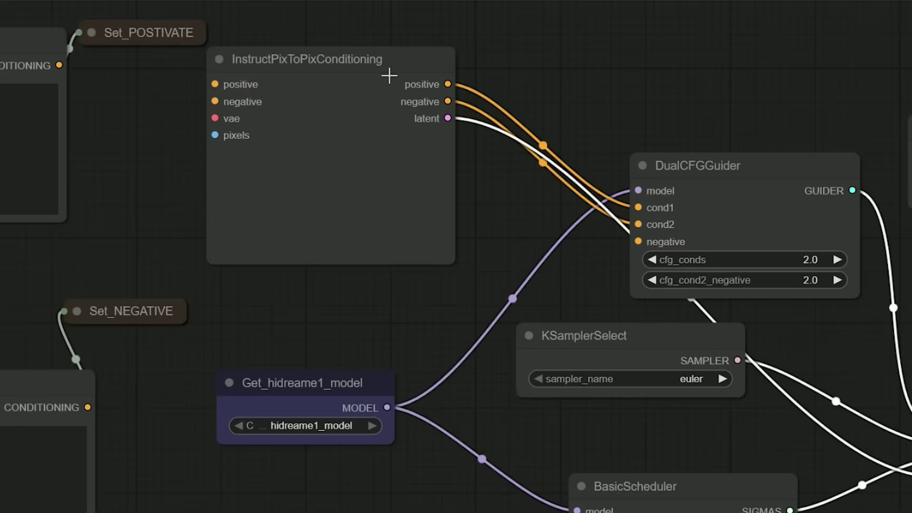
left_click(743, 218)
scroll(501, 305, "down", 2)
left_click_drag(501, 305, 378, 281)
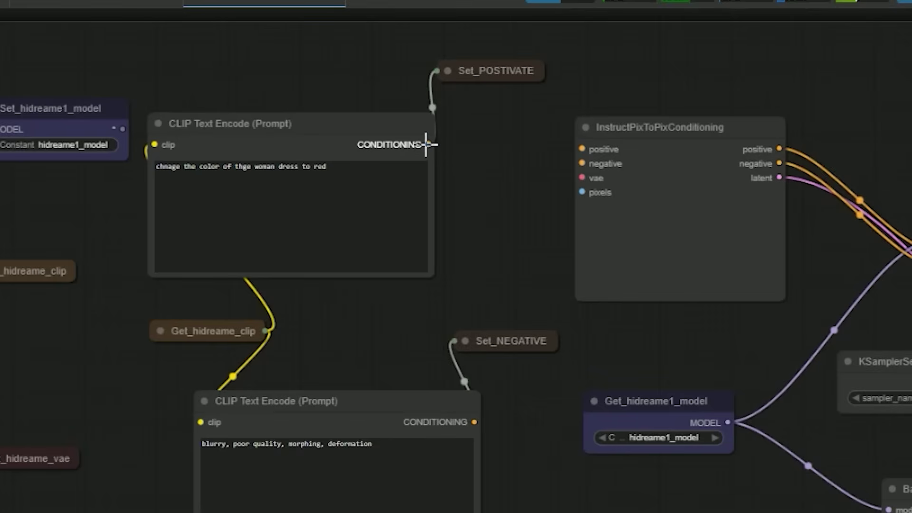
- Link the positive prompt, negative prompt and VAE into InstructPixToPixConditioning
left_click_drag(427, 144, 582, 149)
left_click_drag(474, 421, 582, 163)
scroll(189, 287, "down", 3)
left_click_drag(189, 287, 125, 430)
scroll(125, 429, "up", 2)
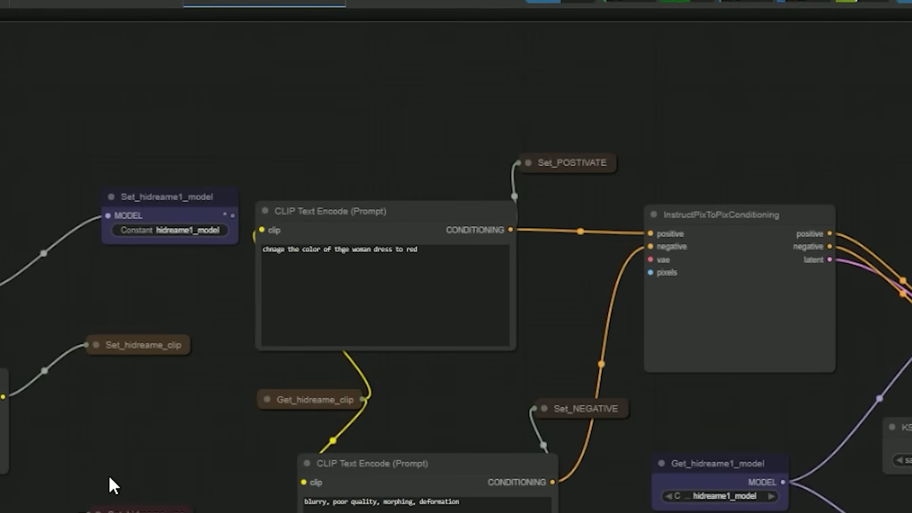
left_click_drag(76, 512, 650, 260)
- Connect the image to InstructPixToPixConditioning's pixels input
scroll(323, 361, "down", 2)
scroll(323, 361, "up", 3)
left_click_drag(323, 361, 290, 142)
scroll(380, 204, "down", 1)
left_click_drag(380, 204, 361, 394)
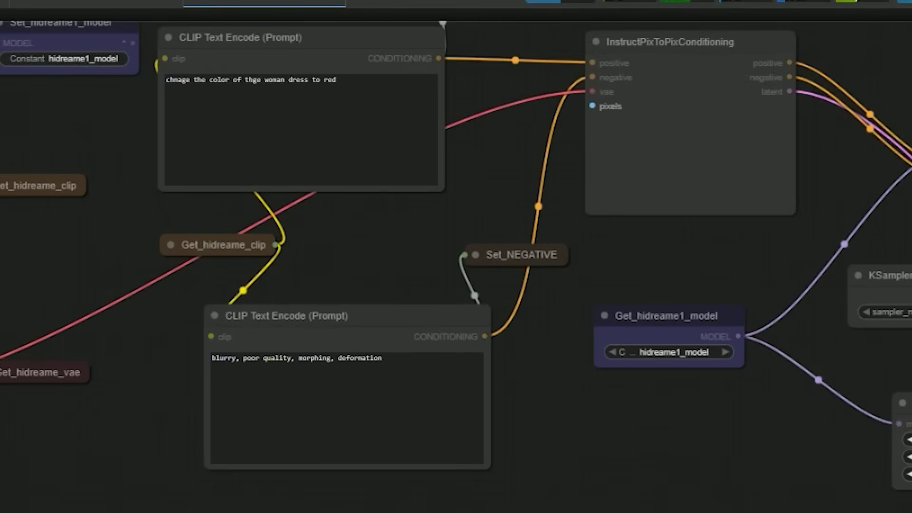
left_click_drag(328, 512, 593, 106)
left_click_drag(567, 152, 457, 330)
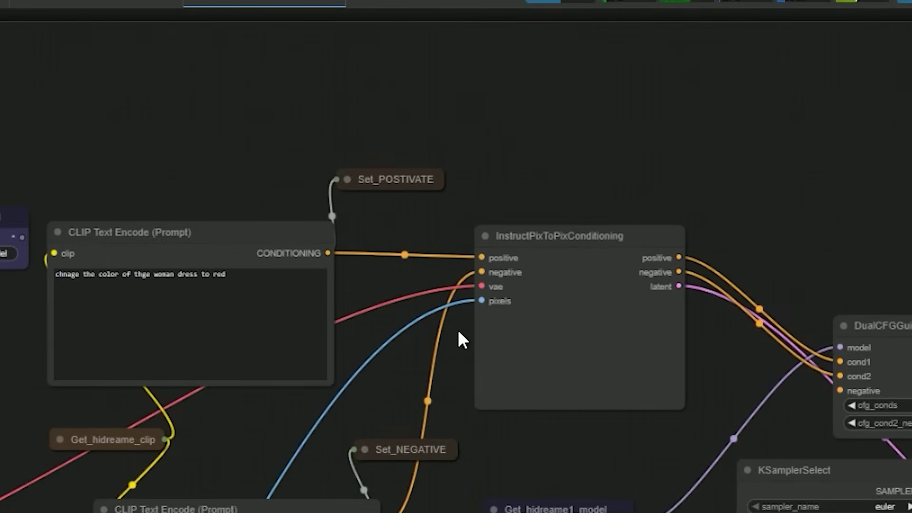
scroll(481, 397, "up", 1)
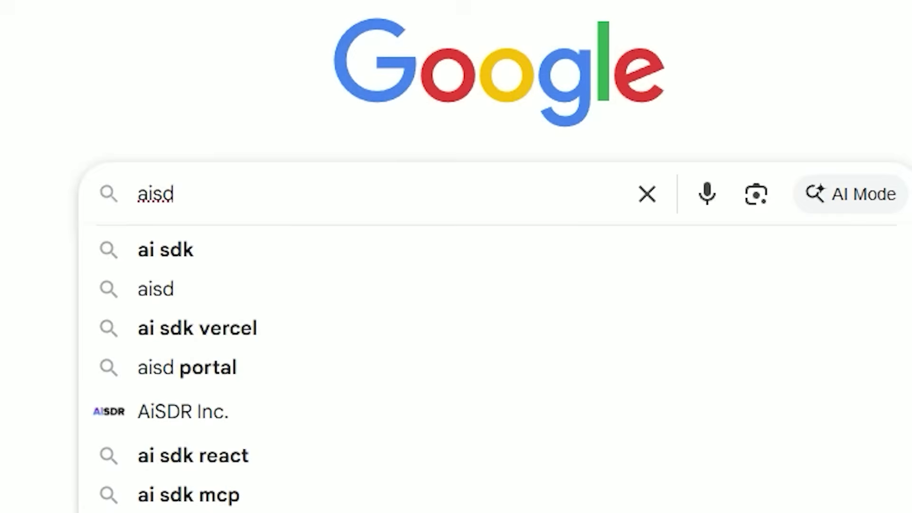
- Search Google for 'aistudynow' and browse to the blog post
key("BackSpace")
type("tudynow")
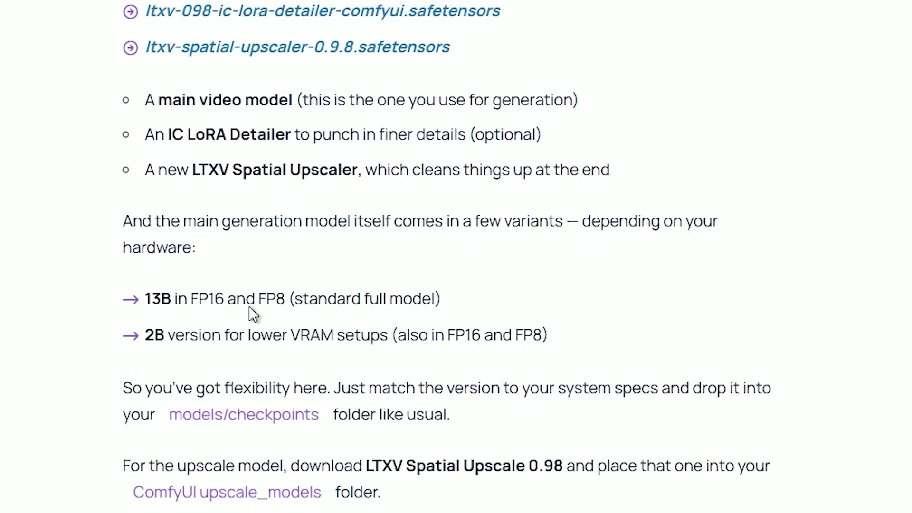
scroll(249, 306, "down", 20)
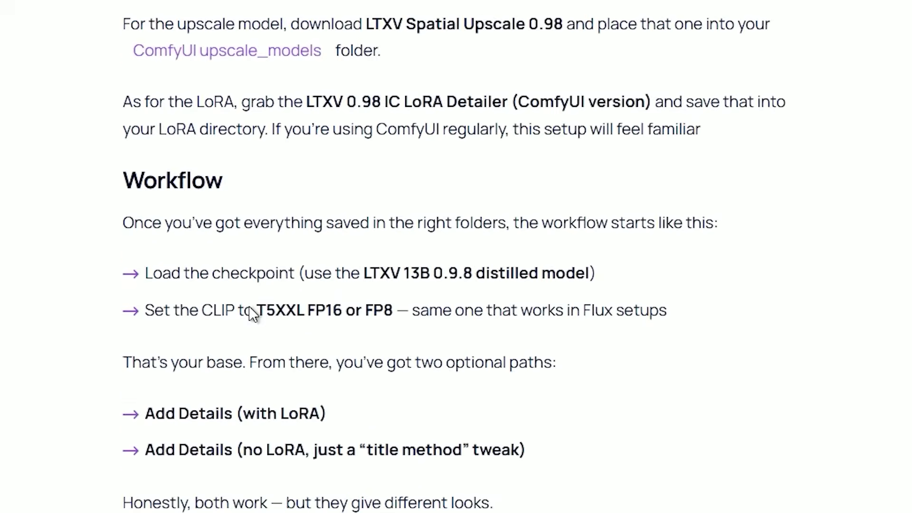
scroll(250, 308, "down", 10)
scroll(250, 308, "up", 7)
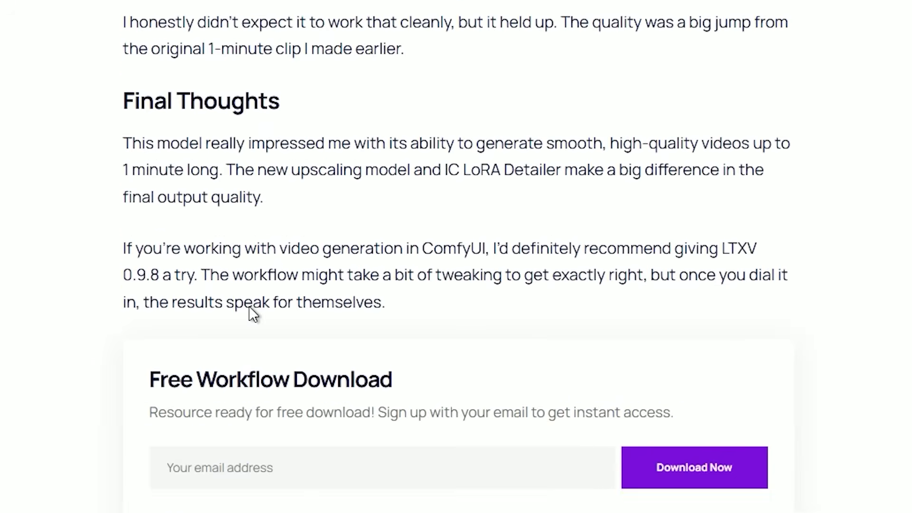
- Submit an email in the Free Download form, verify it, and download the LTXV 0.9.8 workflow
left_click(228, 473)
key("ctrl+v")
left_click(651, 484)
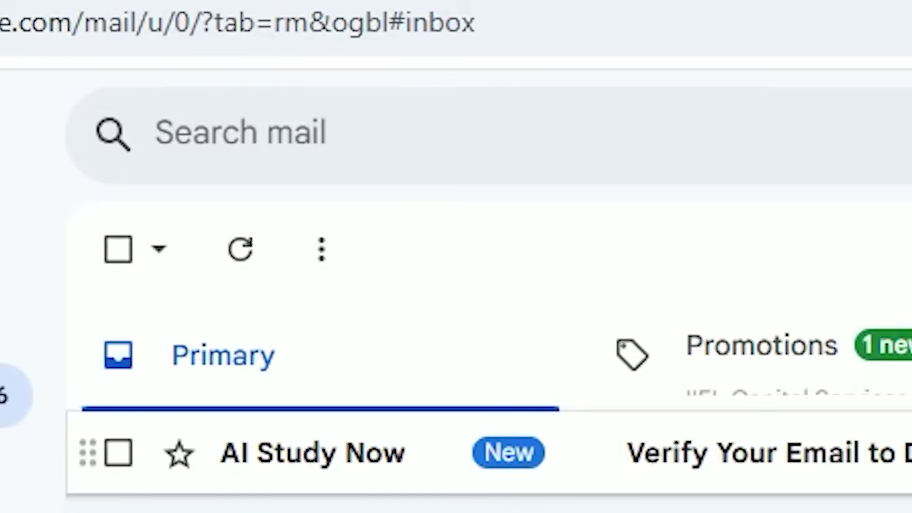
left_click(760, 452)
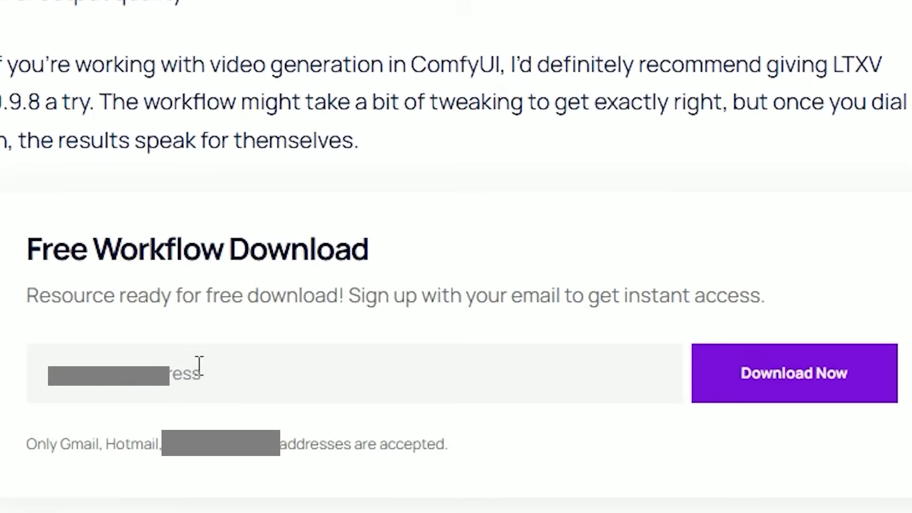
left_click(177, 380)
left_click(183, 414)
left_click(729, 383)
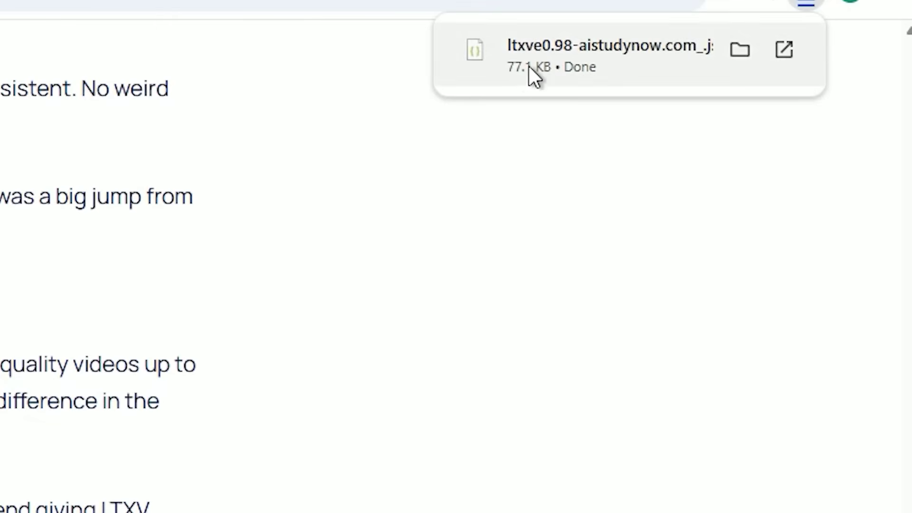
- Download the free Wan 2.1 workflow by submitting the saved email address
scroll(409, 266, "up", 10)
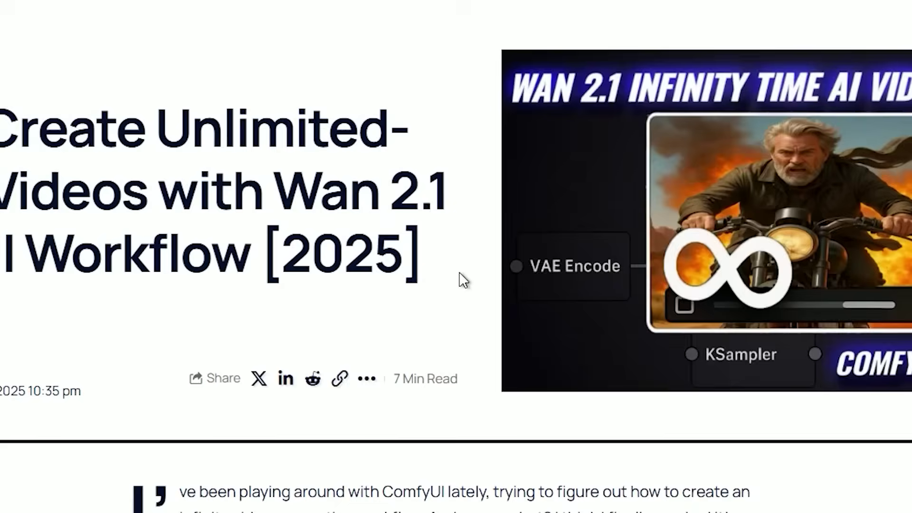
scroll(463, 269, "down", 5)
scroll(463, 269, "down", 20)
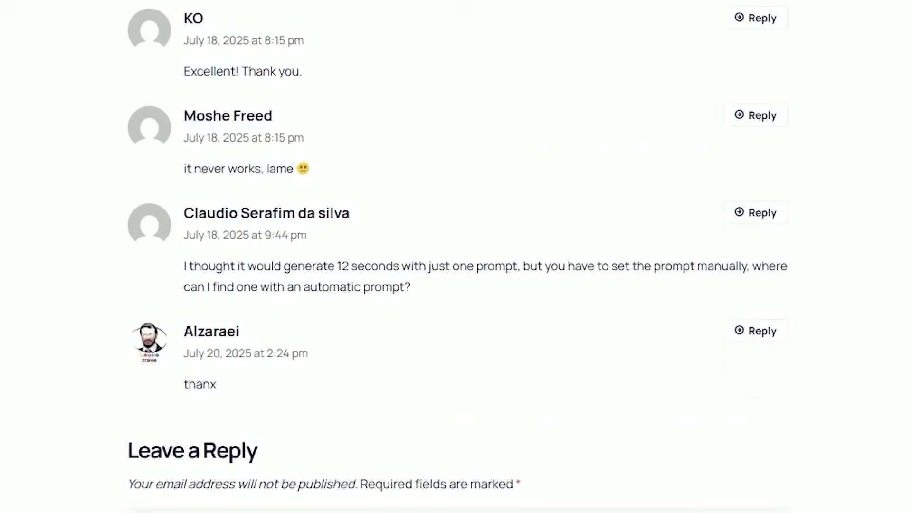
scroll(463, 268, "up", 12)
scroll(648, 335, "down", 20)
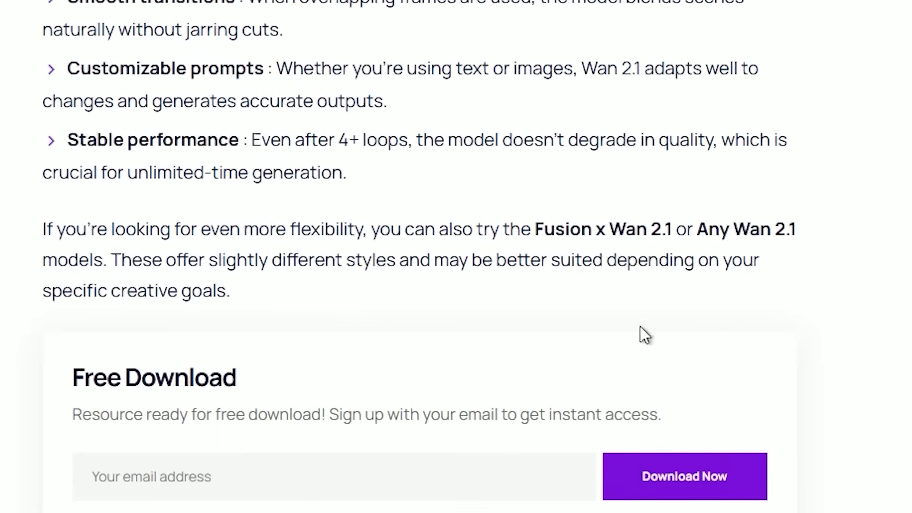
left_click(271, 459)
key("ctrl+v")
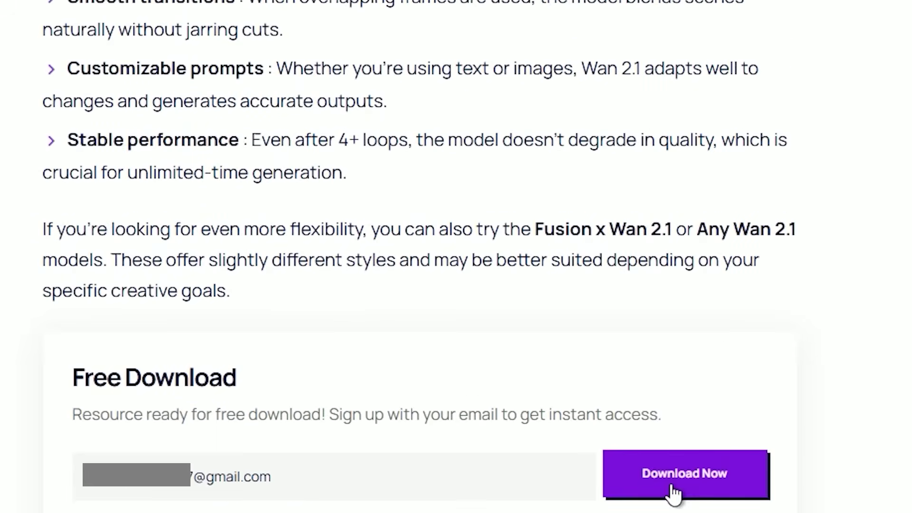
left_click(672, 484)
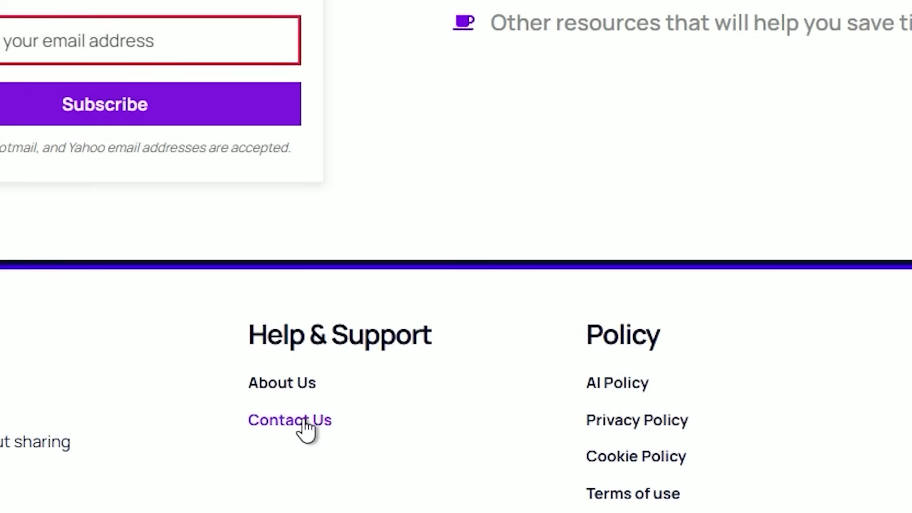
- Open the Contact Us page and select the support email address
left_click(304, 422)
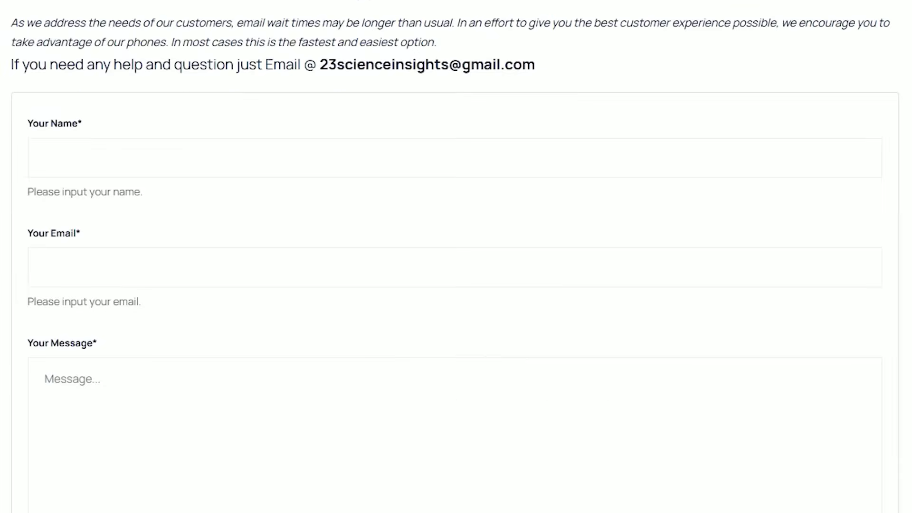
scroll(455, 256, "up", 3)
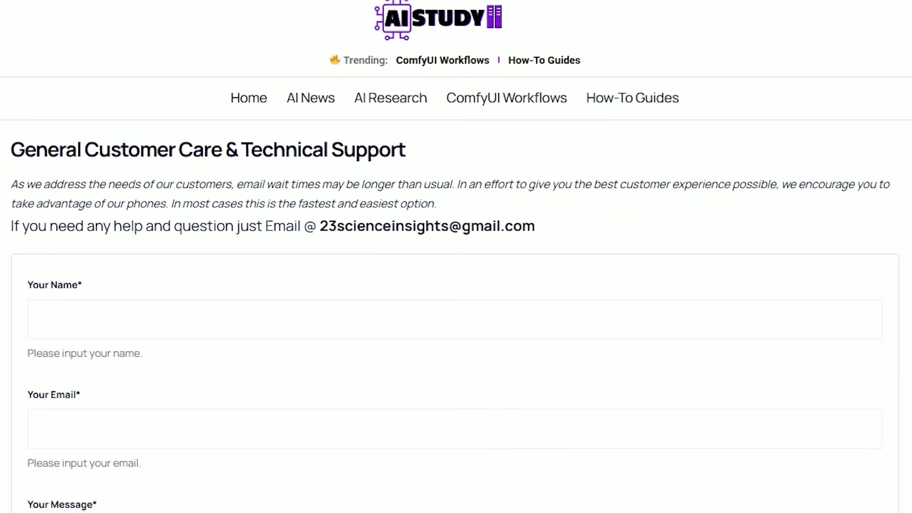
left_click_drag(321, 223, 543, 236)
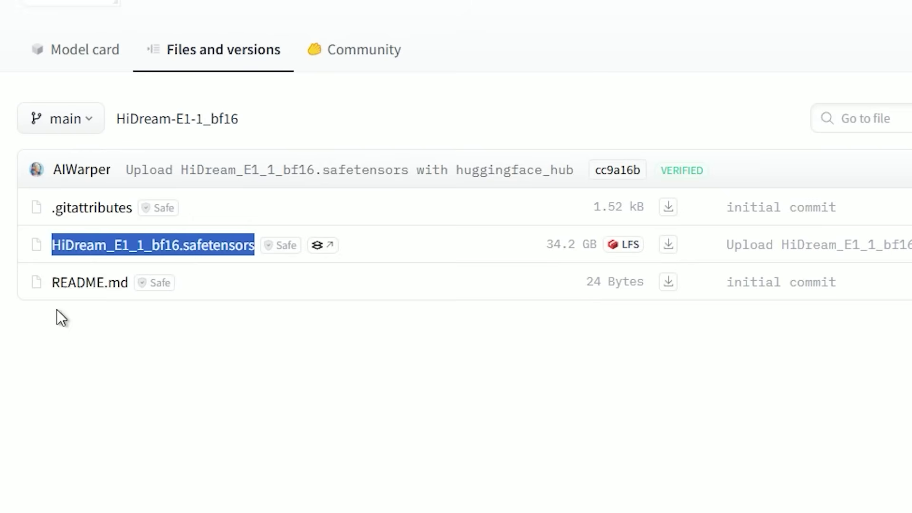
- Save hidream-e1-1-fp8.safetensors into ComfyUI/models/diffusion_models
left_click(46, 326)
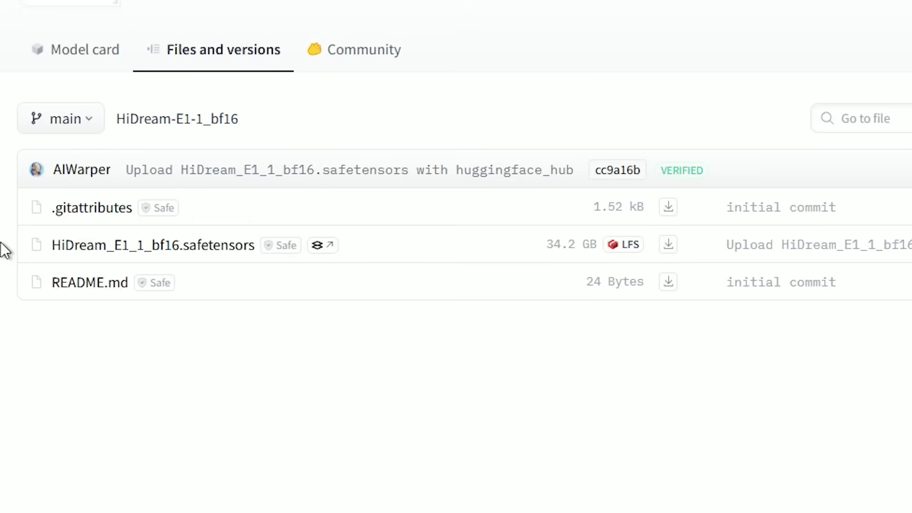
left_click_drag(52, 244, 267, 259)
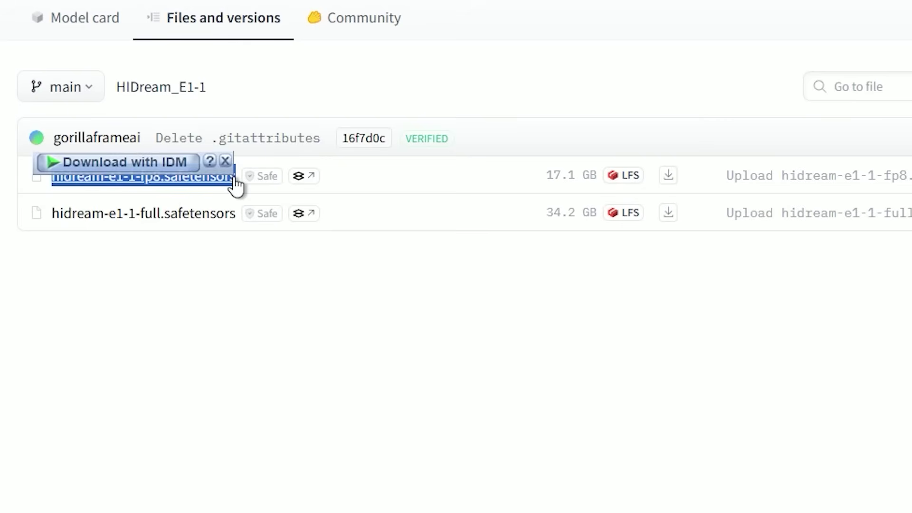
left_click(226, 161)
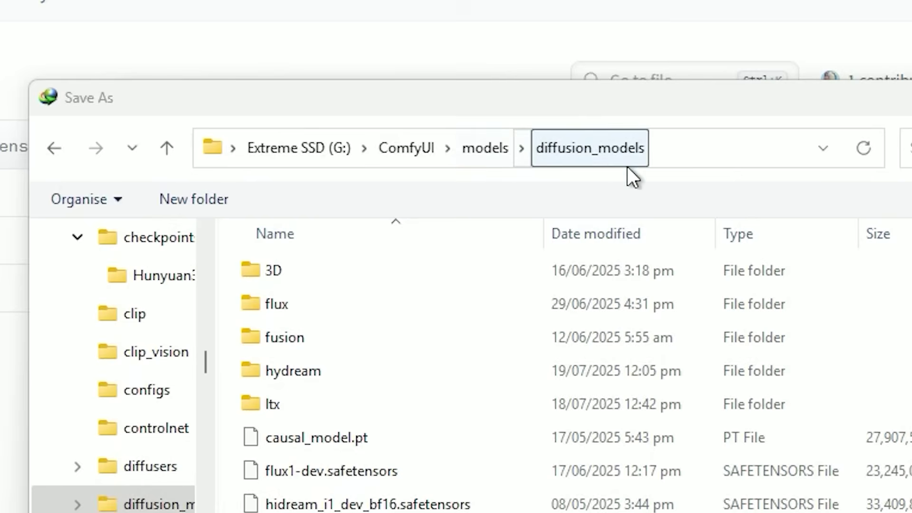
left_click(493, 153)
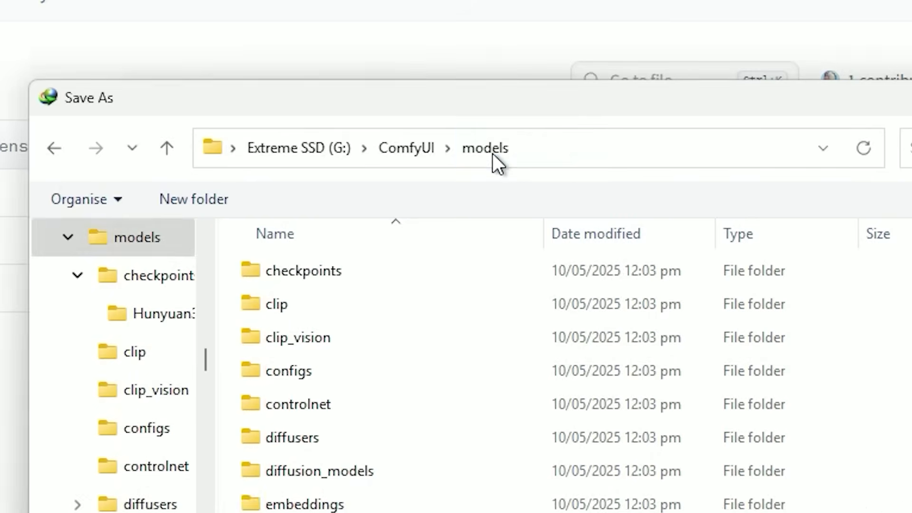
double_click(349, 475)
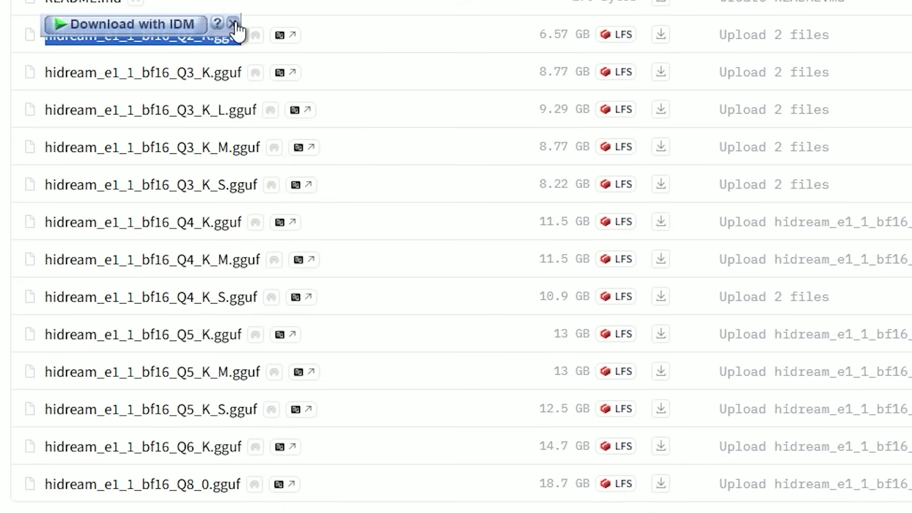
- Look over the GGUF versions, from hidream_e1_1_bf16_Q2_K.gguf through Q3_K_S
left_click(233, 23)
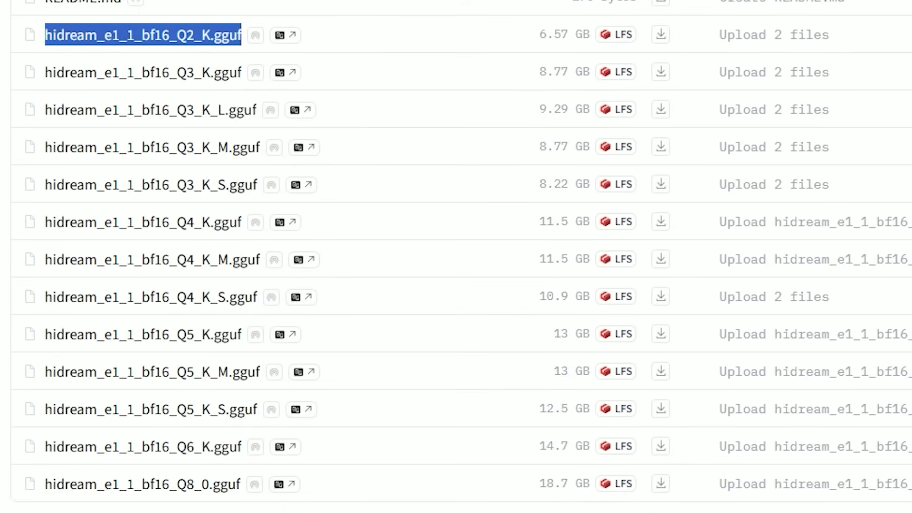
left_click_drag(44, 35, 243, 36)
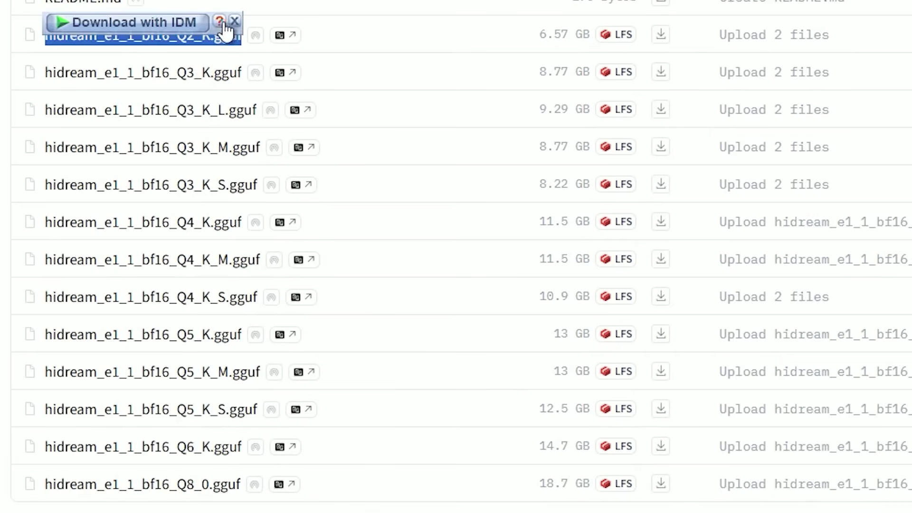
left_click(232, 21)
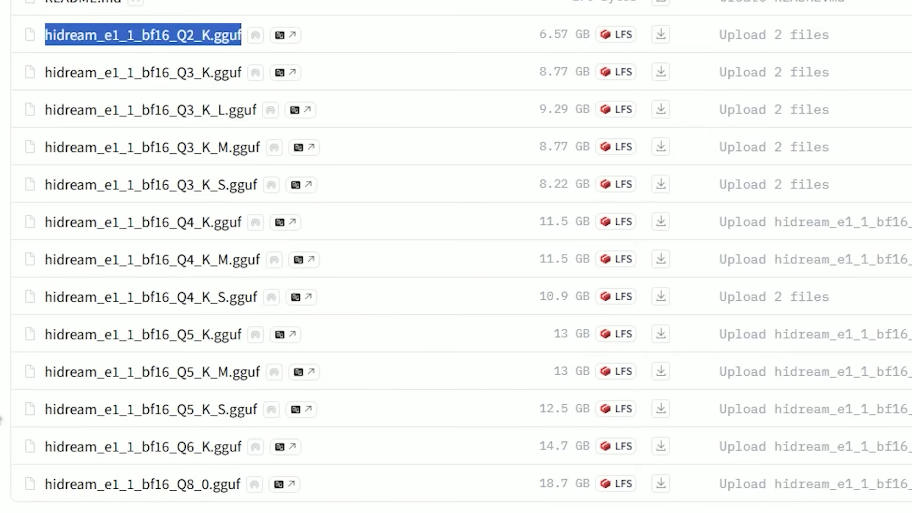
left_click(9, 94)
left_click_drag(7, 40, 264, 479)
left_click(5, 452)
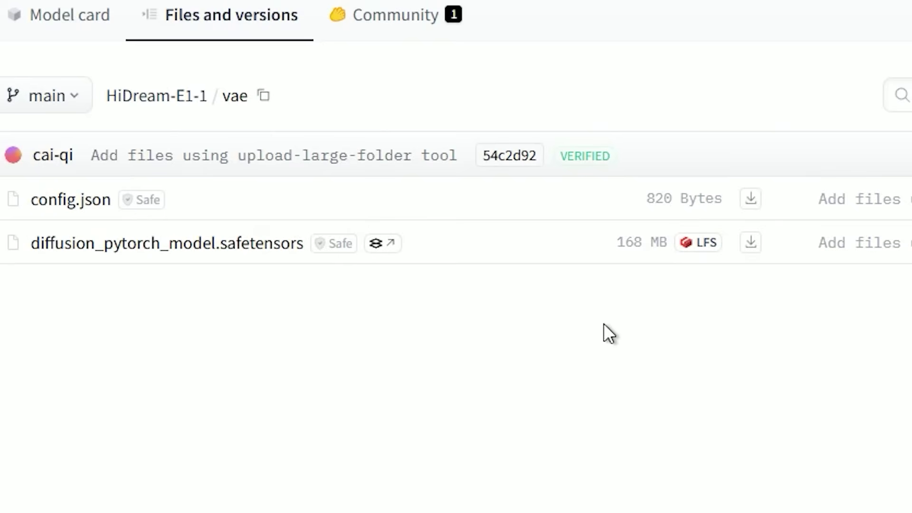
- Send the 168 MB VAE safetensors to the download manager, saving into ComfyUI/models/vae
right_click(750, 243)
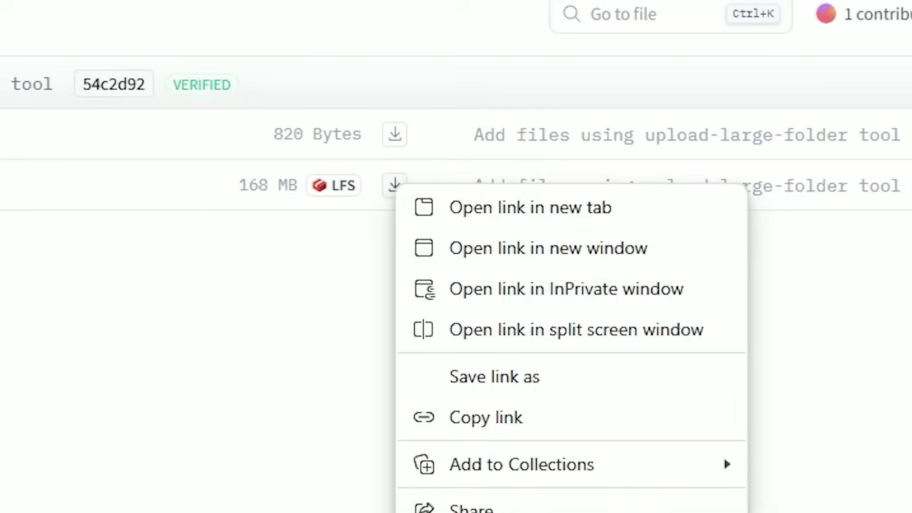
left_click(836, 503)
left_click(669, 149)
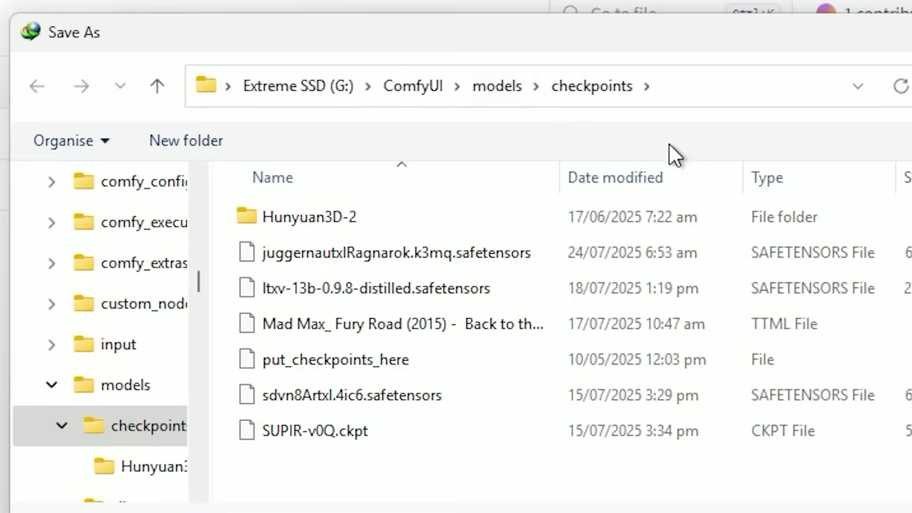
left_click(499, 86)
scroll(355, 480, "down", 5)
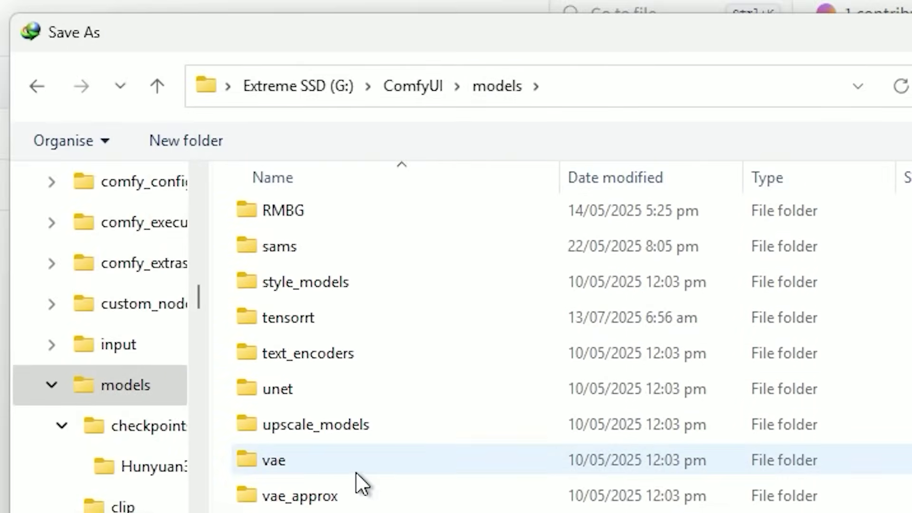
left_click(313, 470)
double_click(314, 471)
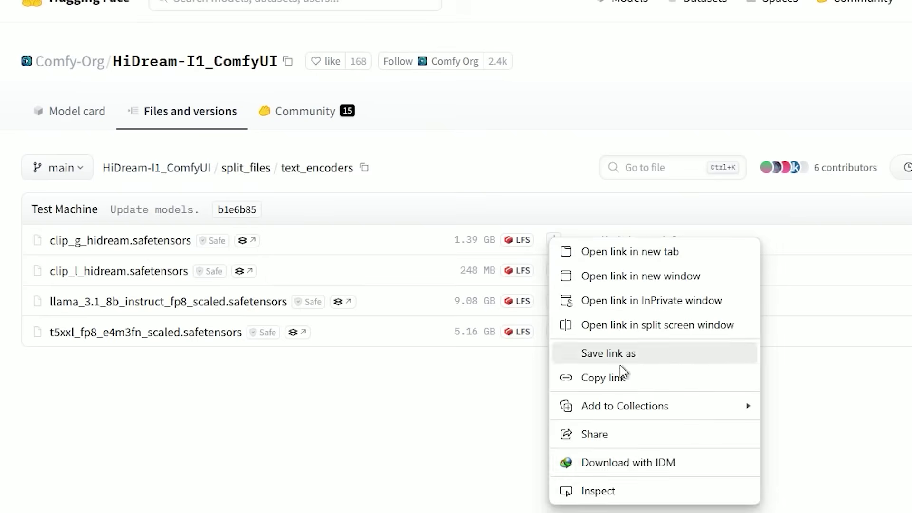
- Save the clip_g_hidream file into ComfyUI/models/text_encoders
left_click(612, 462)
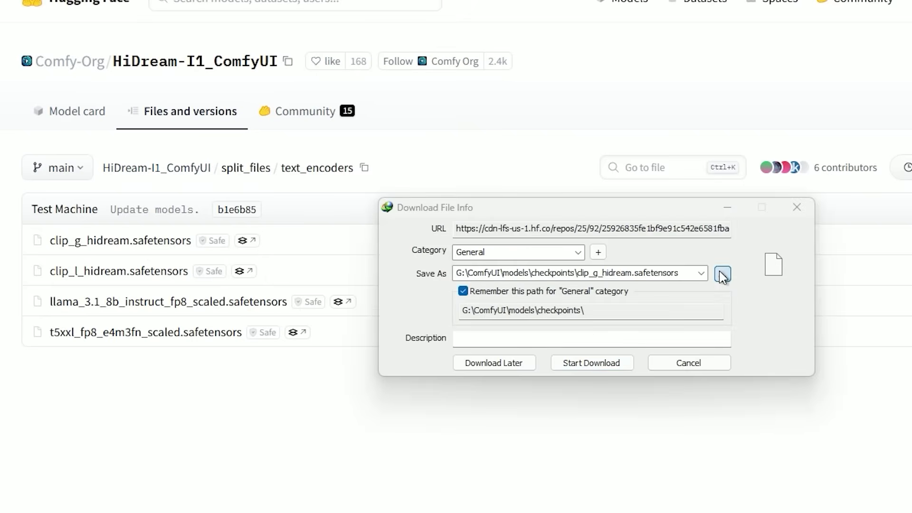
left_click(723, 275)
left_click(627, 236)
scroll(572, 460, "down", 10)
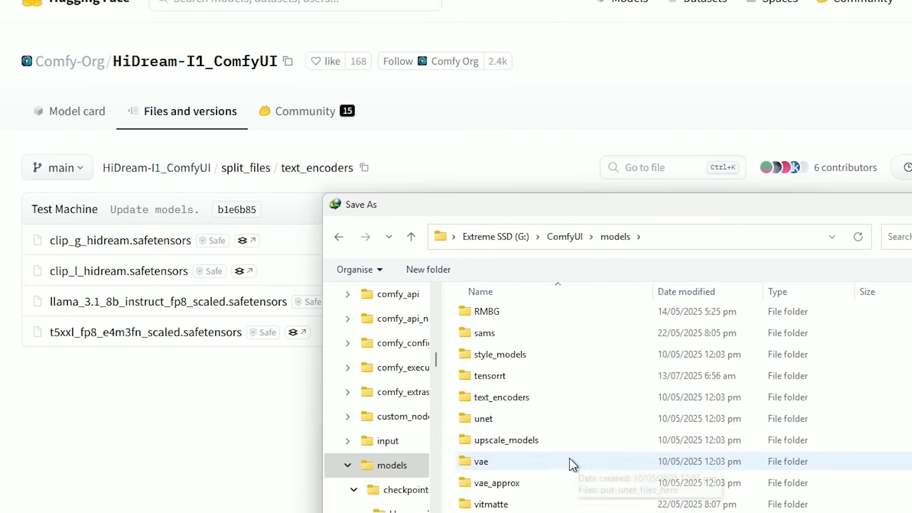
scroll(540, 475, "up", 1)
double_click(520, 442)
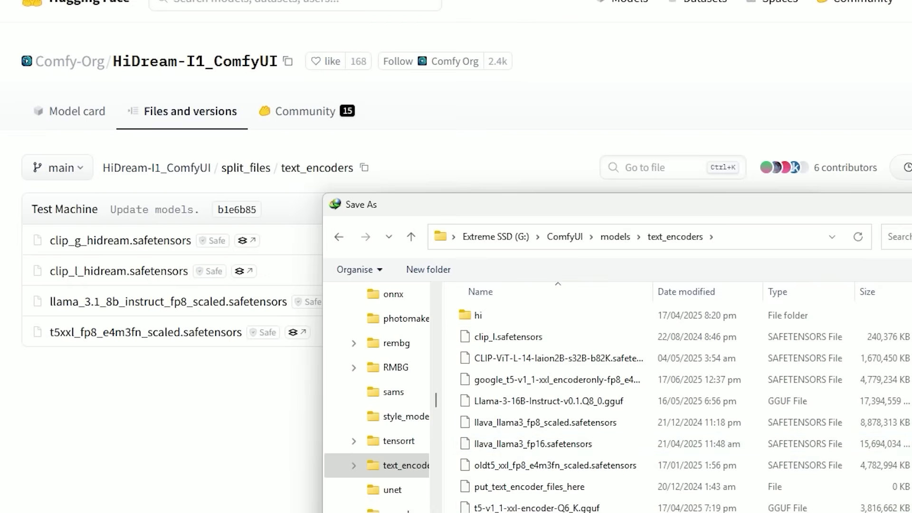
key("Return")
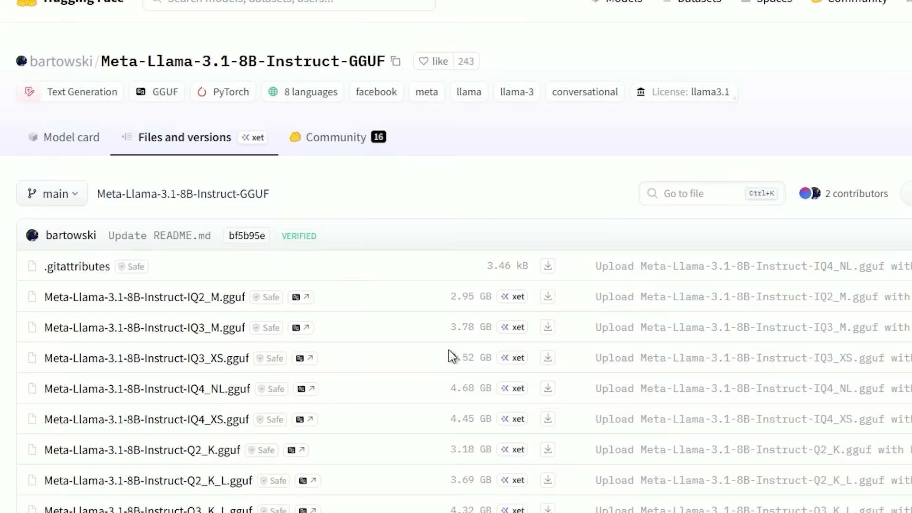
- Scroll the Meta-Llama-3.1-8B-Instruct-GGUF file list down to the Q8_0 version
scroll(235, 395, "down", 1)
scroll(235, 394, "down", 1)
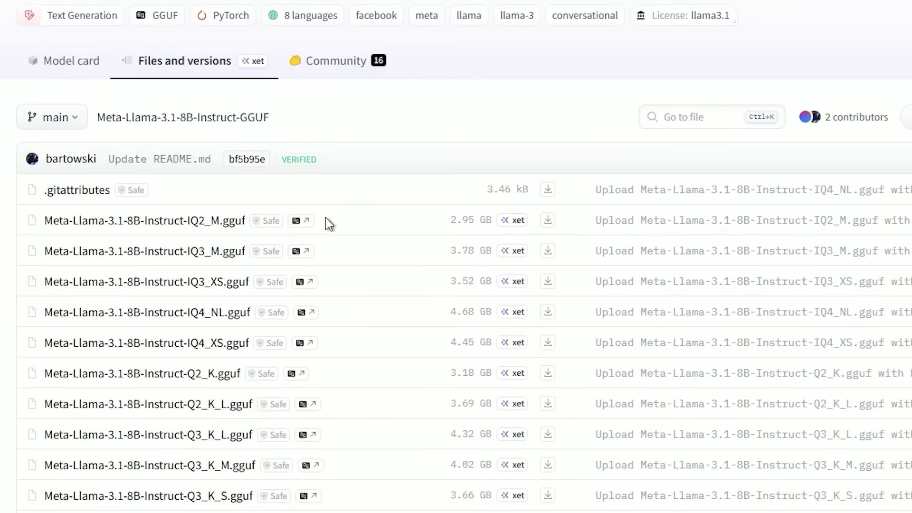
scroll(414, 387, "down", 5)
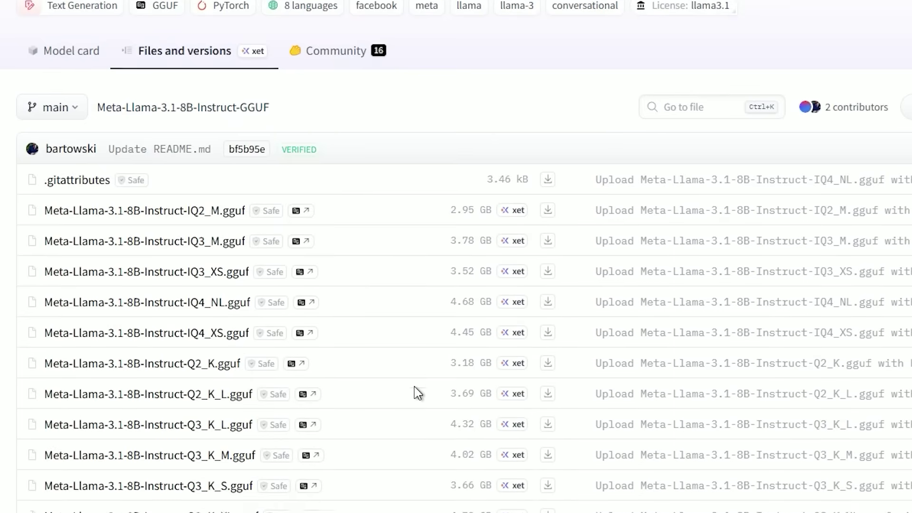
scroll(414, 392, "down", 2)
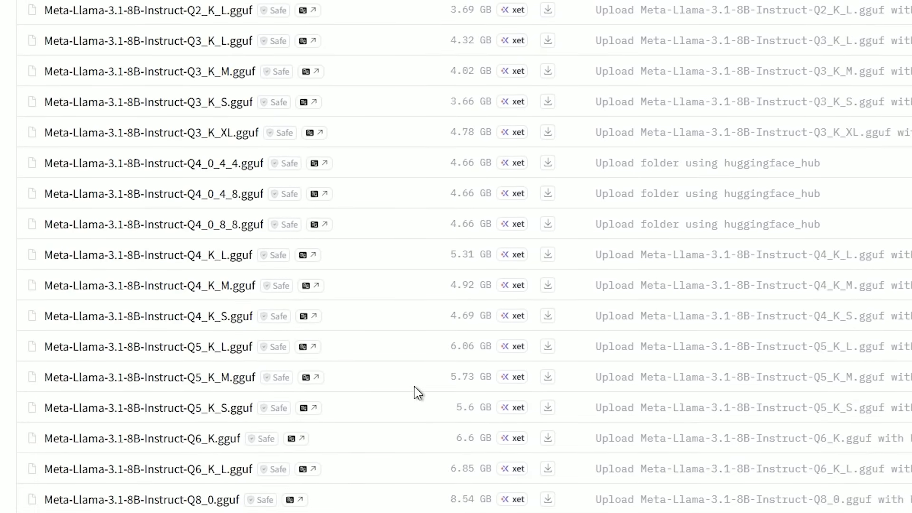
scroll(414, 393, "up", 5)
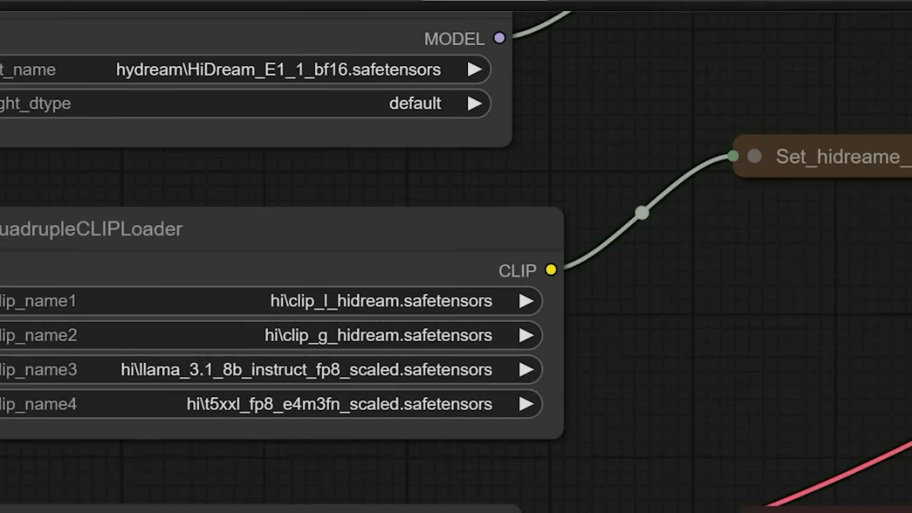
scroll(581, 343, "down", 2)
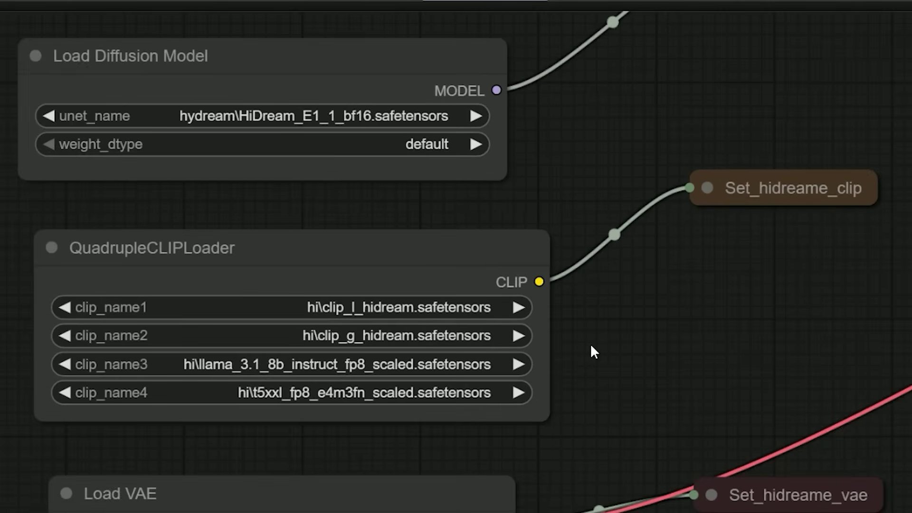
scroll(592, 341, "down", 1)
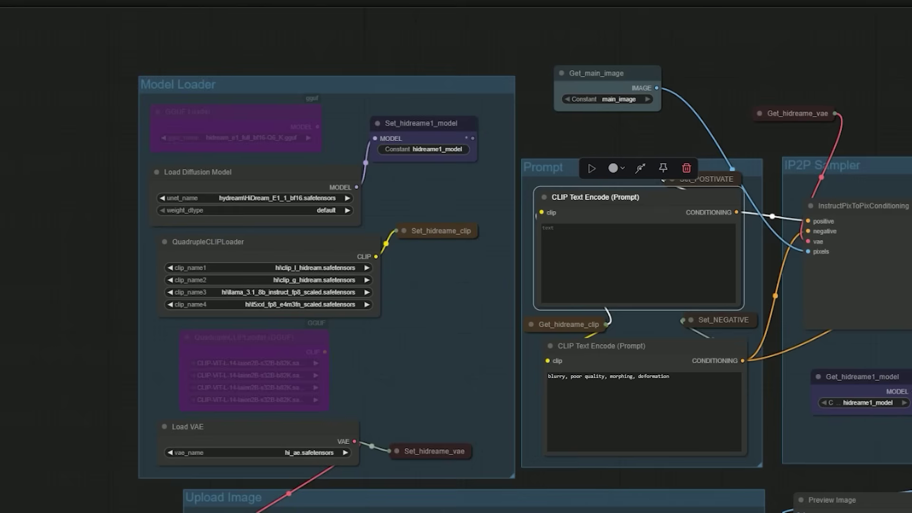
scroll(3, 230, "up", 2)
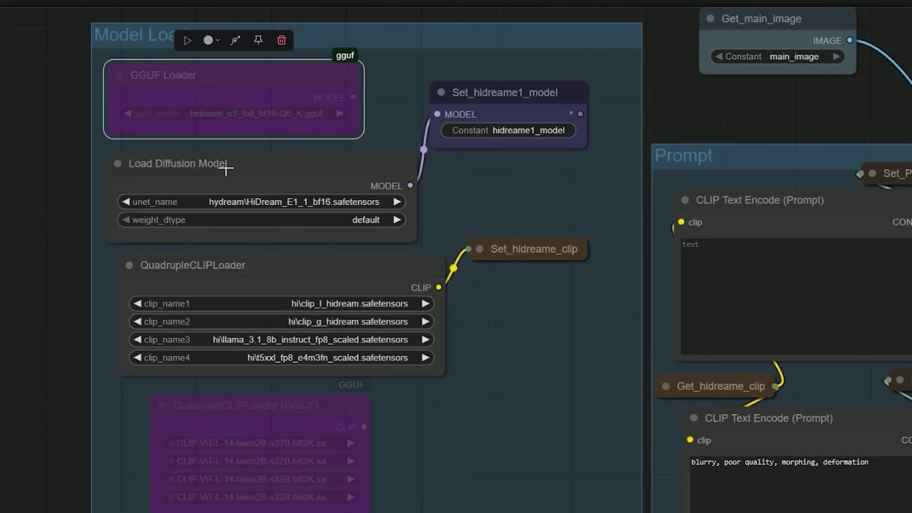
left_click(226, 169)
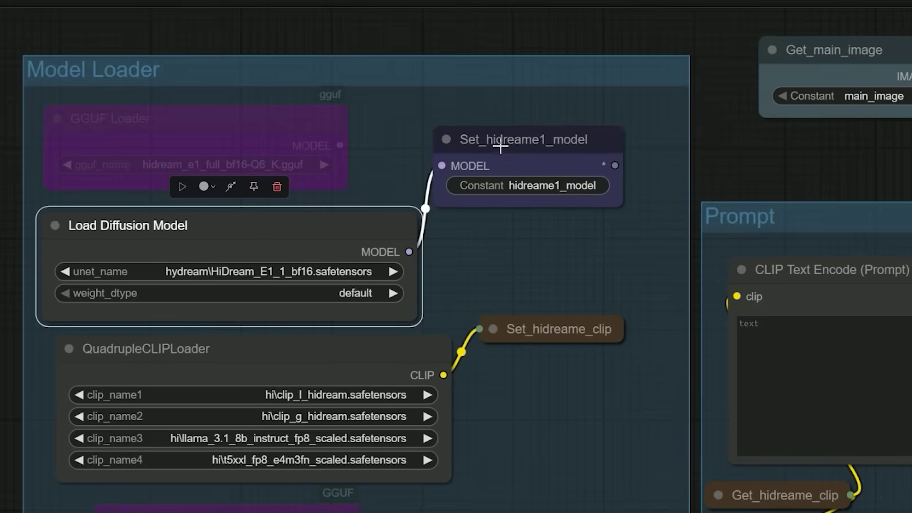
- Bypass the Load Diffusion Model node with Ctrl+B
left_click_drag(500, 147, 520, 160)
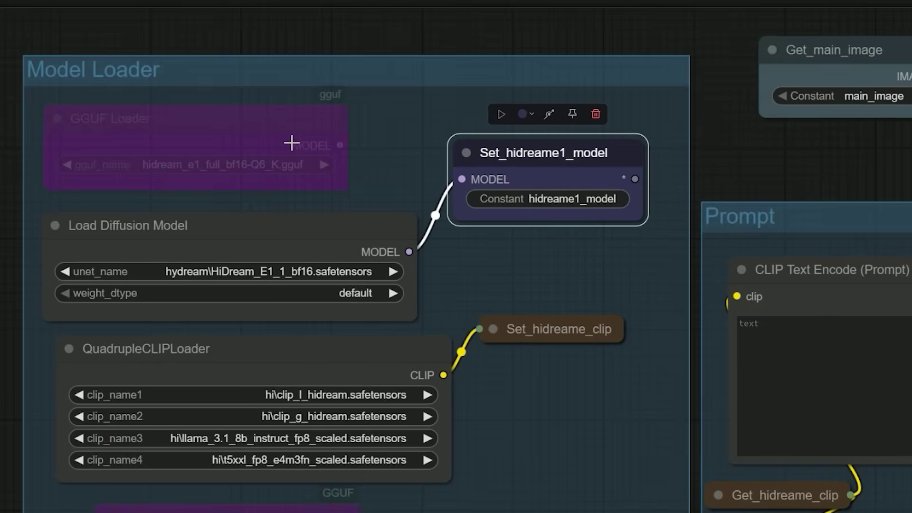
left_click(244, 128)
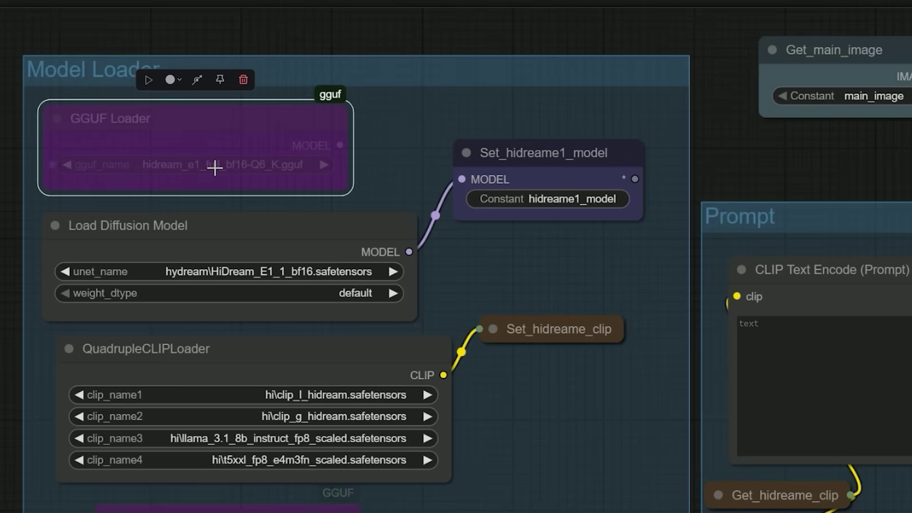
left_click(202, 227)
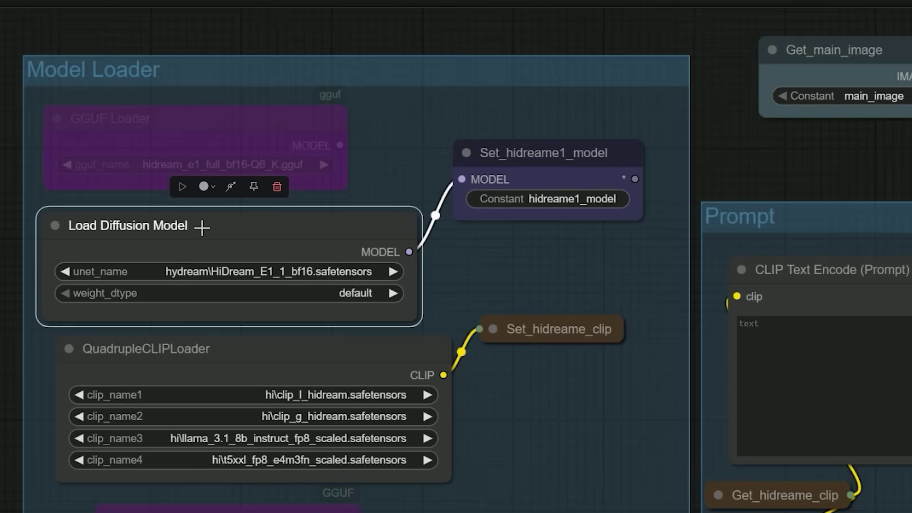
left_click(201, 125)
left_click(202, 236)
left_click(210, 120)
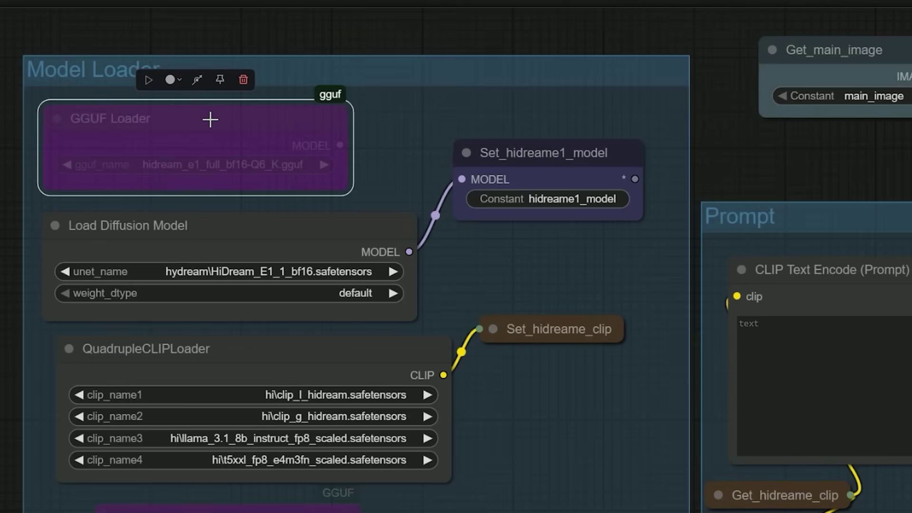
left_click(220, 232)
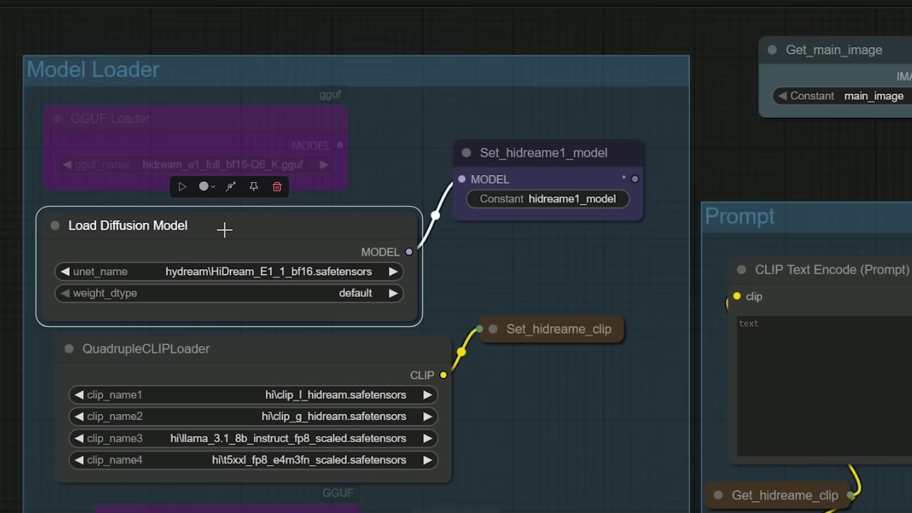
key("ctrl+b")
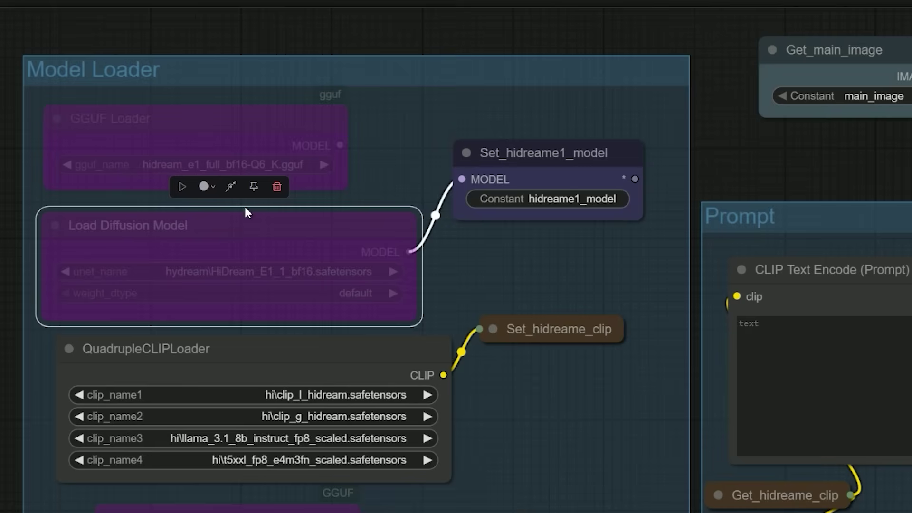
- Re-enable the GGUF Loader and wire its MODEL output into Set_hidreame1_model
left_click(190, 124)
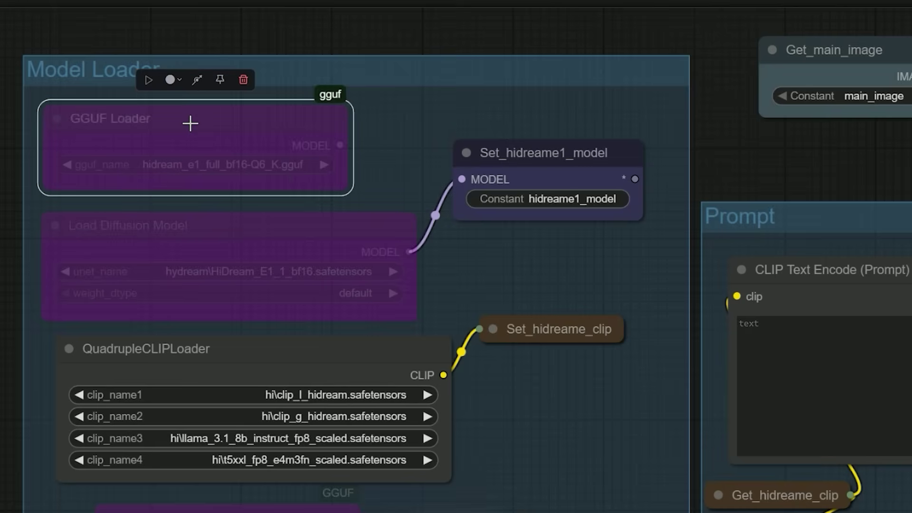
key("ctrl+b")
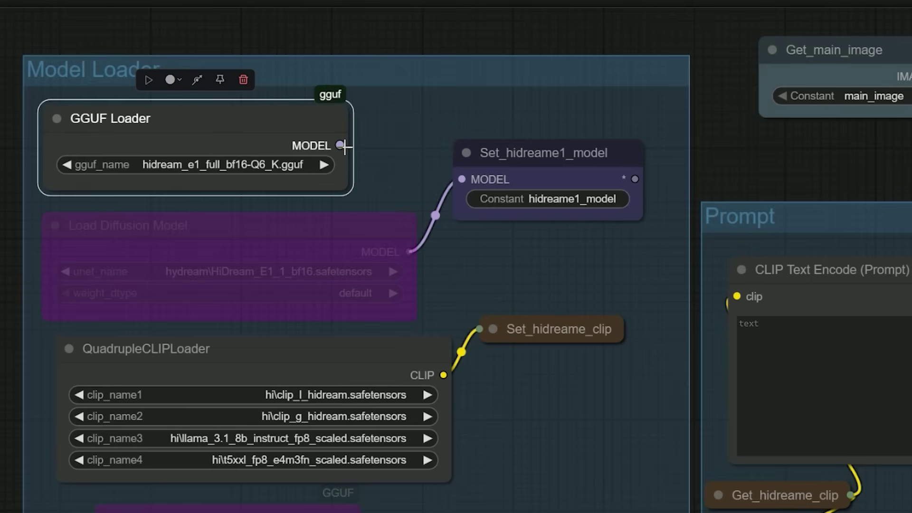
left_click_drag(345, 147, 462, 179)
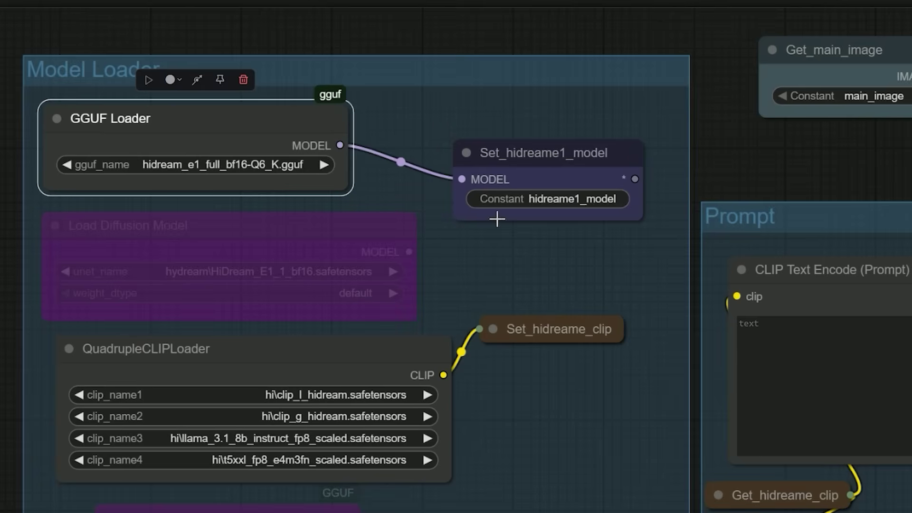
scroll(24, 351, "down", 1)
- Bypass the regular QuadrupleCLIPLoader, enable the GGUF one, and wire its CLIP to Set_hidreame_clip
left_click_drag(4, 356, 4, 173)
left_click(179, 326)
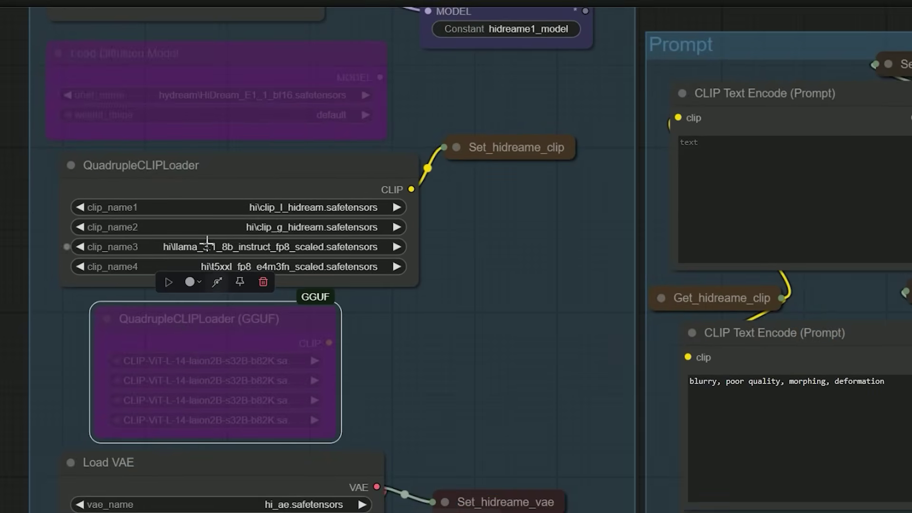
left_click(216, 165, "shift")
key("ctrl+b")
left_click(194, 322)
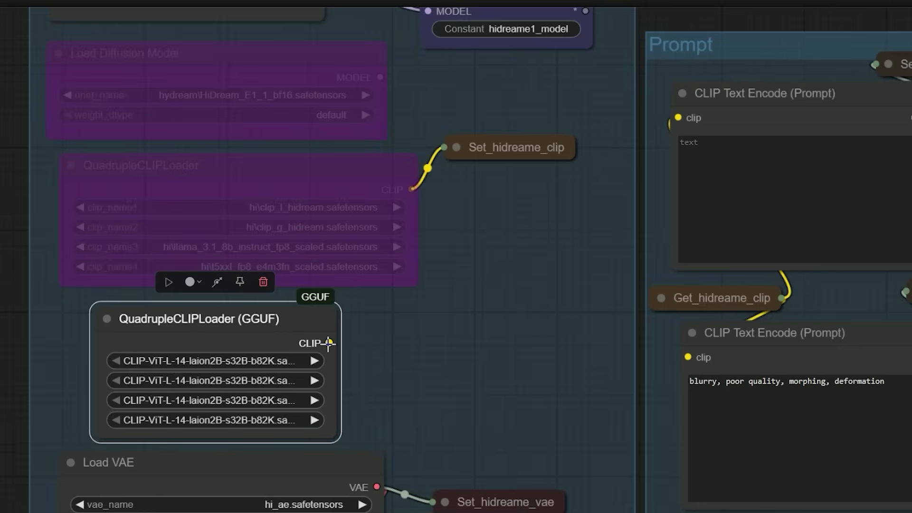
left_click_drag(329, 343, 445, 148)
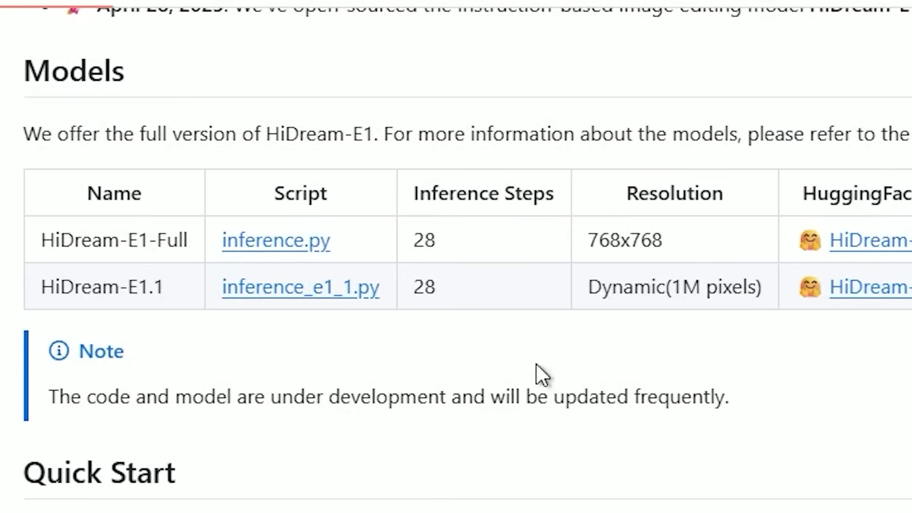
- Highlight HiDream-E1.1's 'Dynamic(1M pixels)' resolution in the repo's Models table
left_click_drag(580, 284, 763, 292)
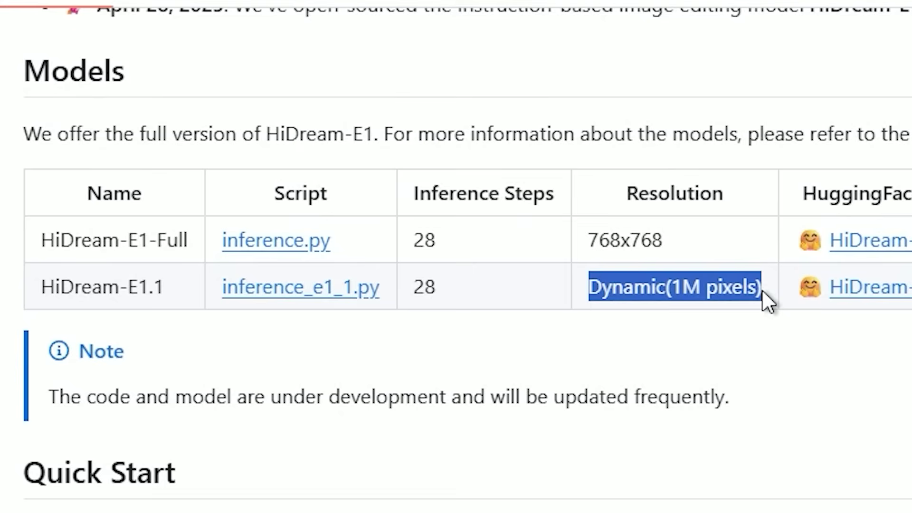
left_click_drag(762, 290, 766, 293)
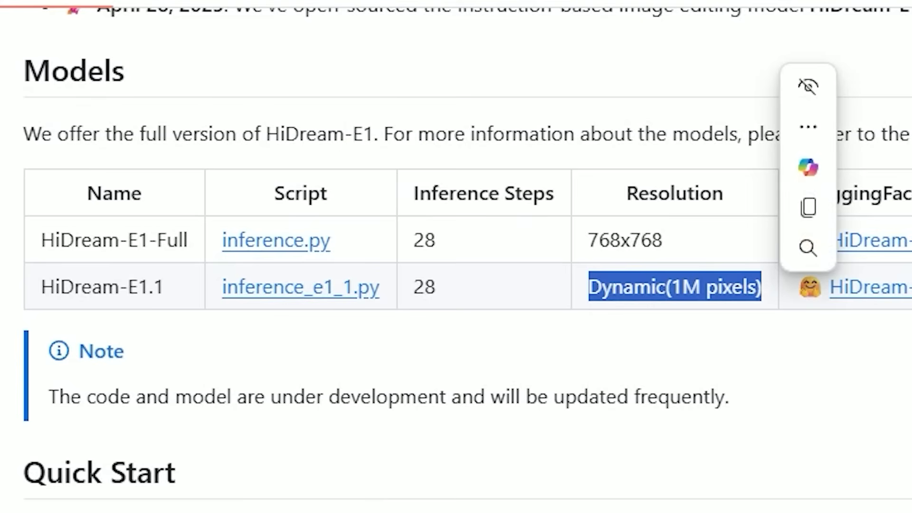
key("ctrl+c")
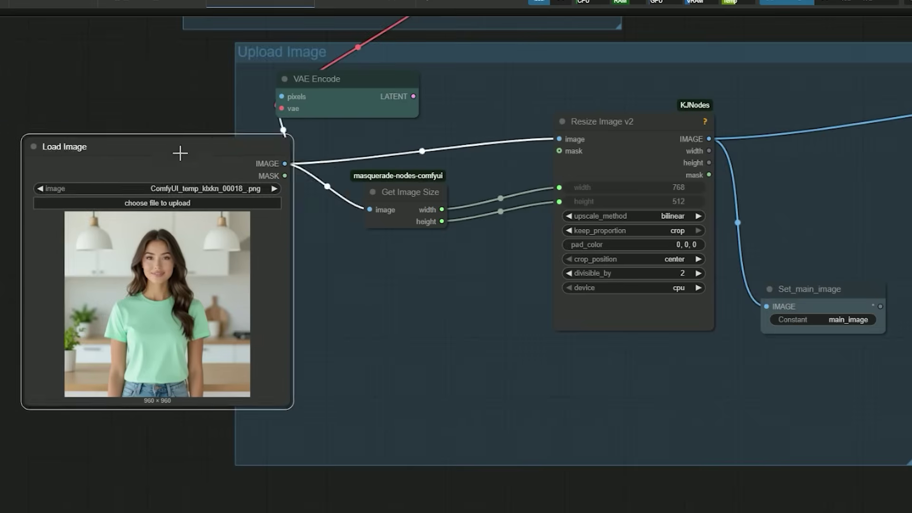
- Rearrange the Get Image Size and Load Image nodes to make room on the canvas
left_click_drag(403, 223, 383, 210)
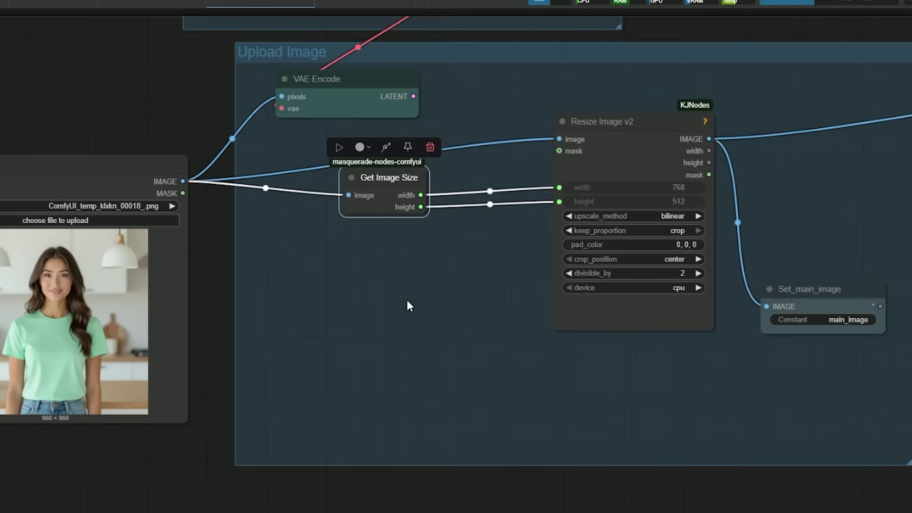
scroll(375, 285, "up", 1)
left_click_drag(112, 174, 138, 161)
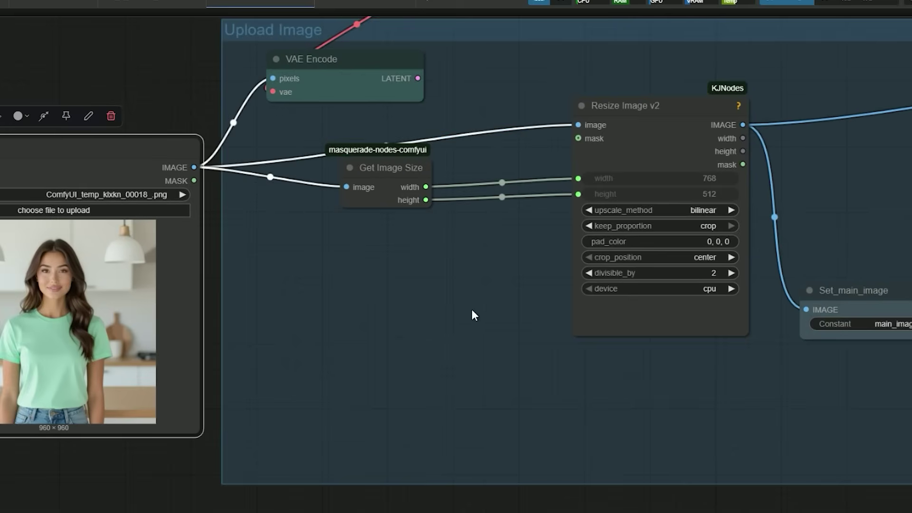
left_click_drag(429, 301, 464, 297)
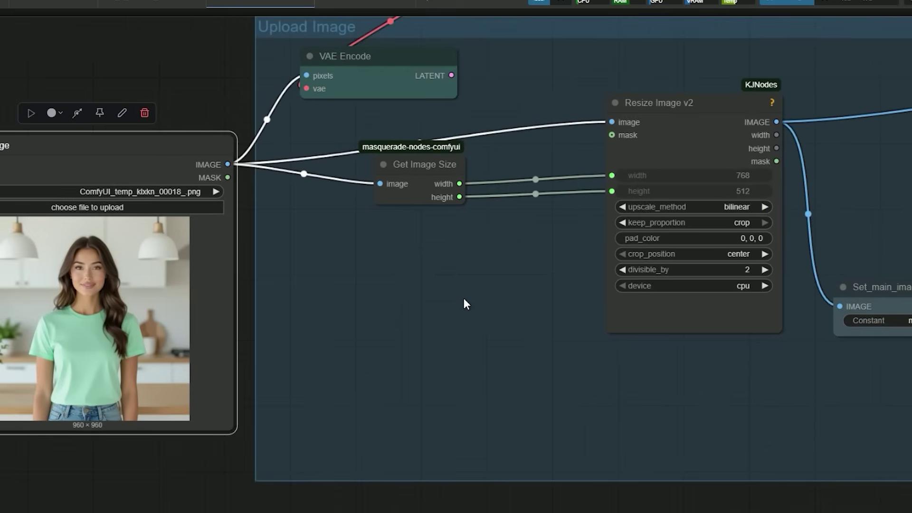
scroll(464, 298, "down", 1)
- Add a Math Expression node and place it below Get Image Size
double_click(415, 319)
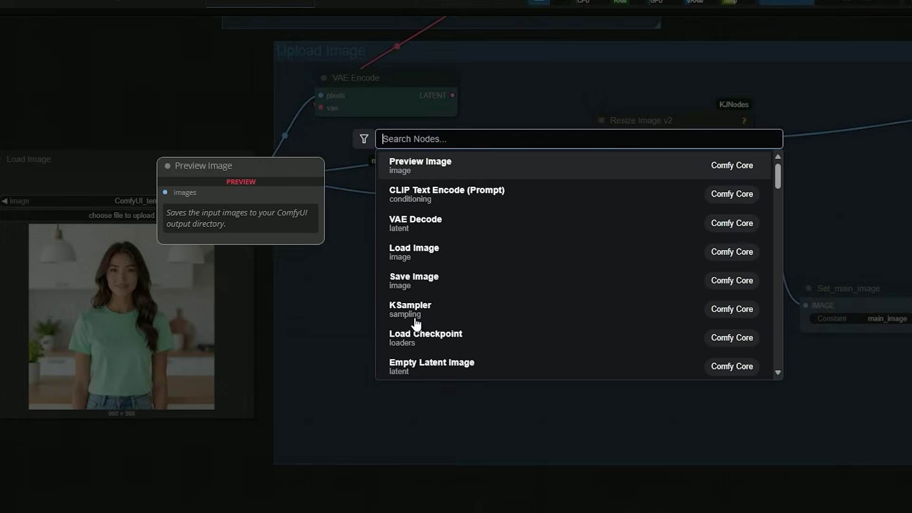
type("match n")
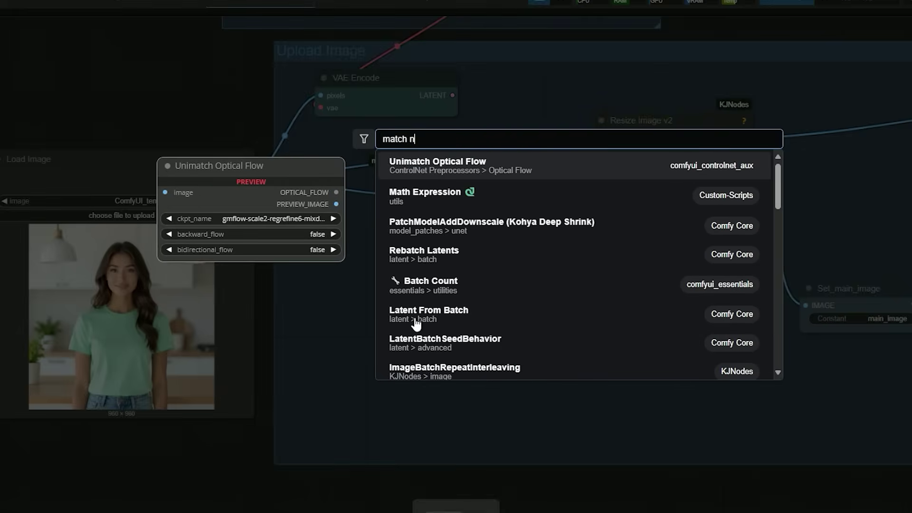
left_click(434, 199)
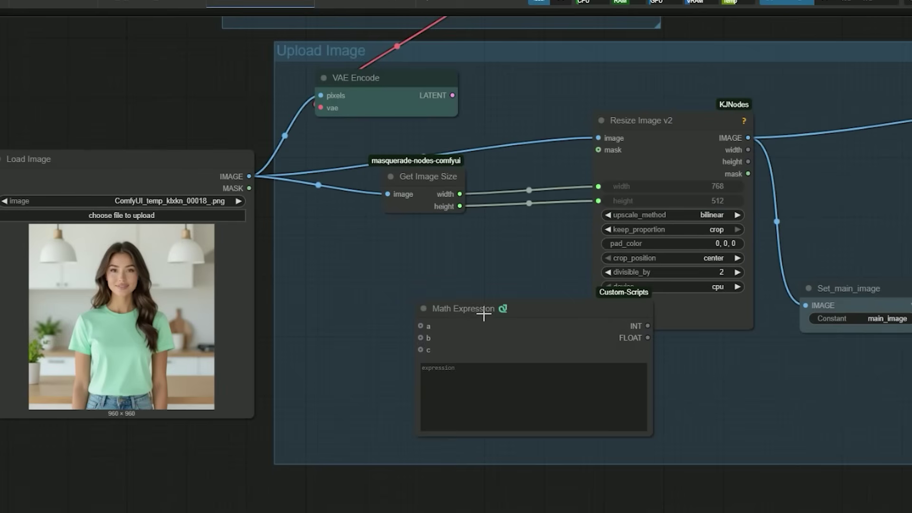
left_click_drag(484, 314, 393, 339)
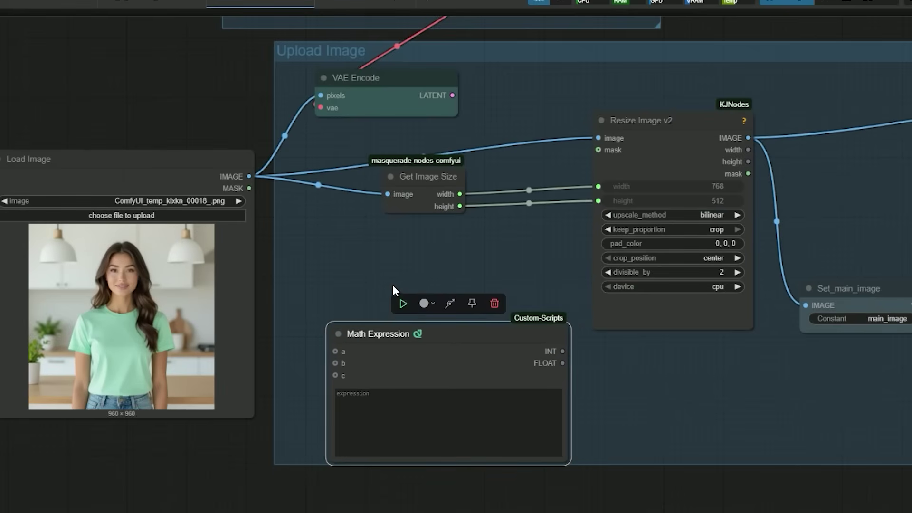
- Wire Get Image Size's width into input a and height into input b
scroll(261, 258, "down", 2)
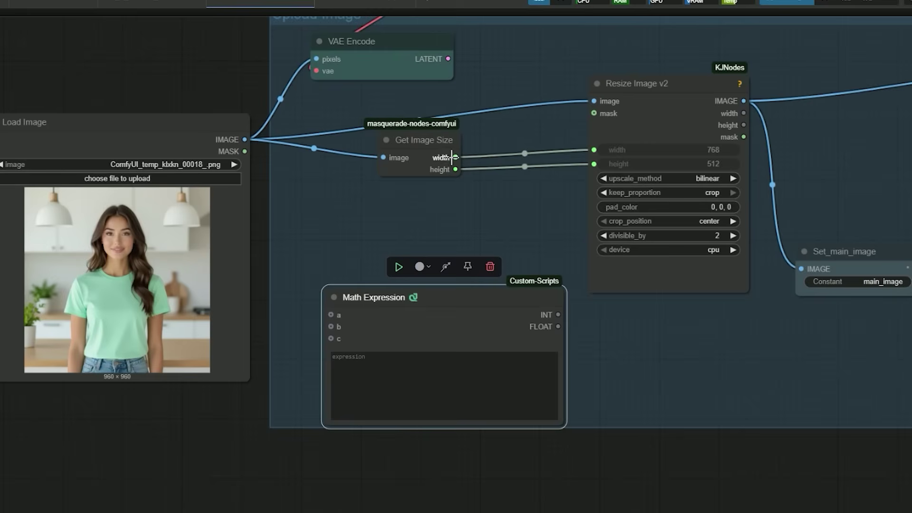
left_click_drag(455, 157, 328, 316)
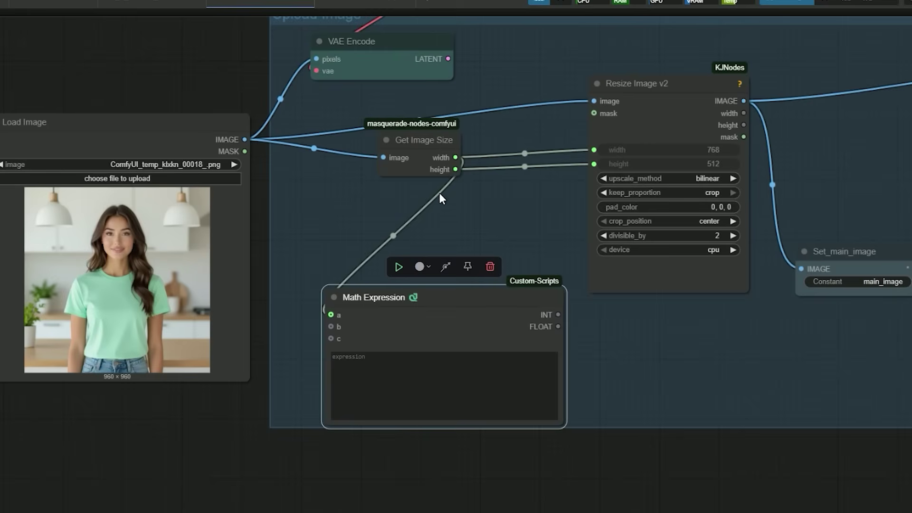
left_click_drag(455, 169, 331, 327)
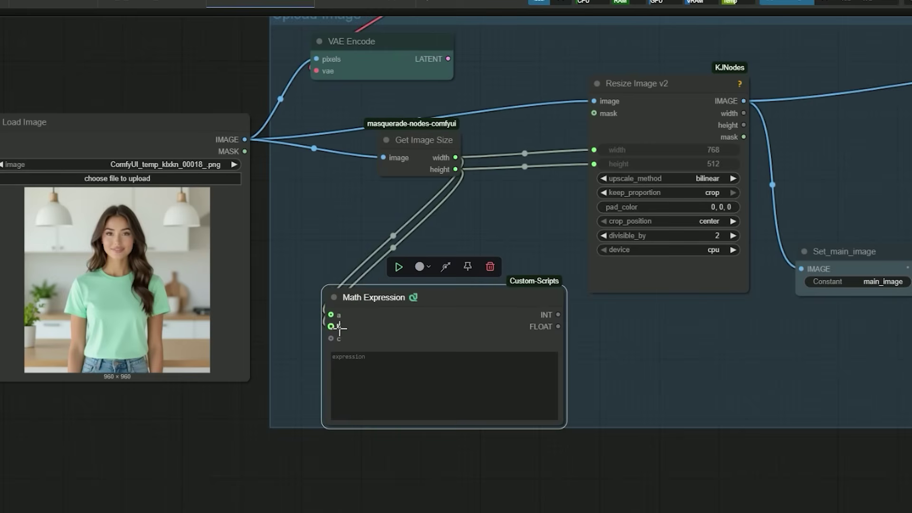
left_click_drag(402, 297, 384, 278)
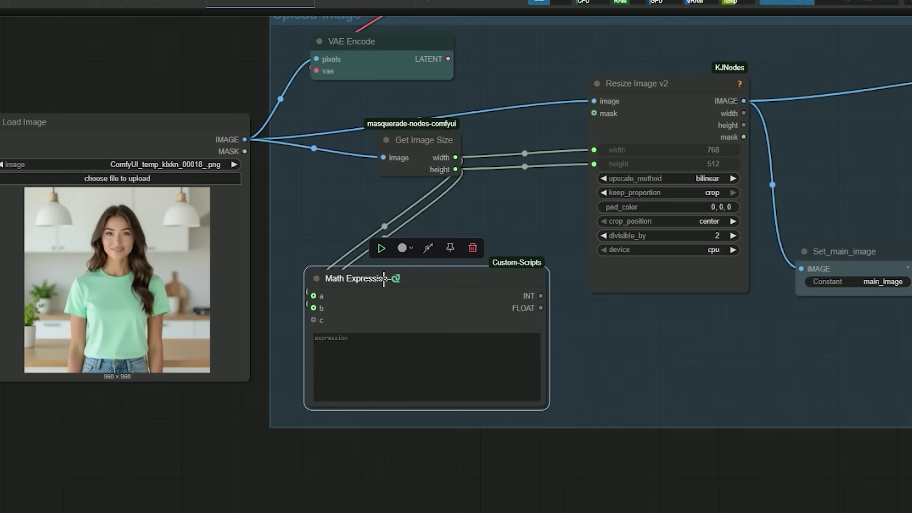
left_click(379, 346)
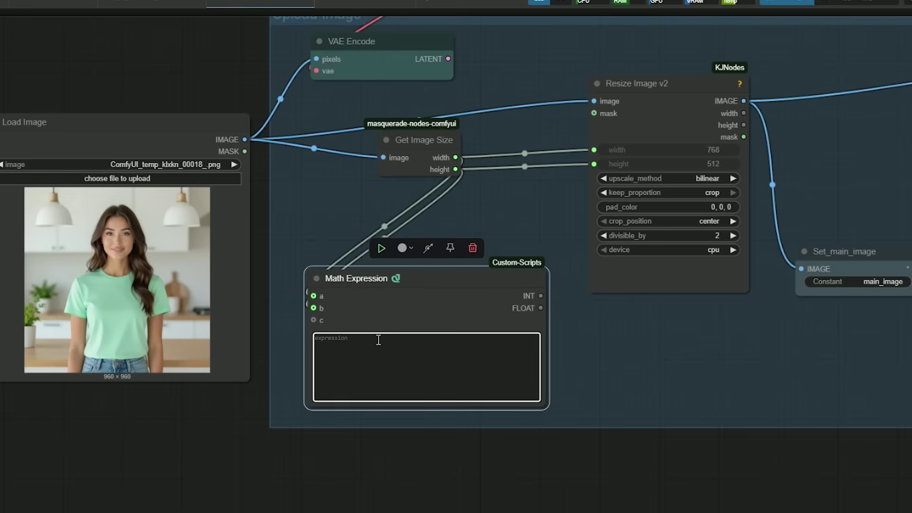
- Set the expression to a*b and feed its INT result into a new Display Int node
type("a")
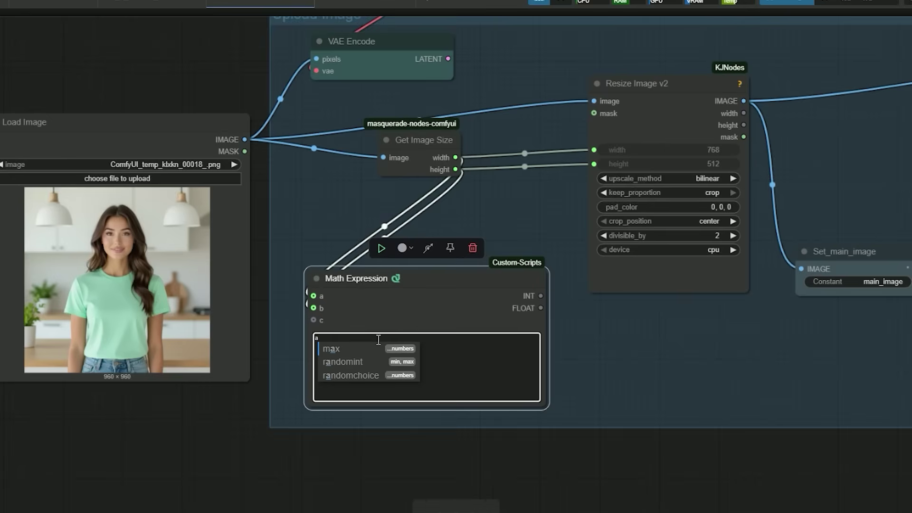
type("*")
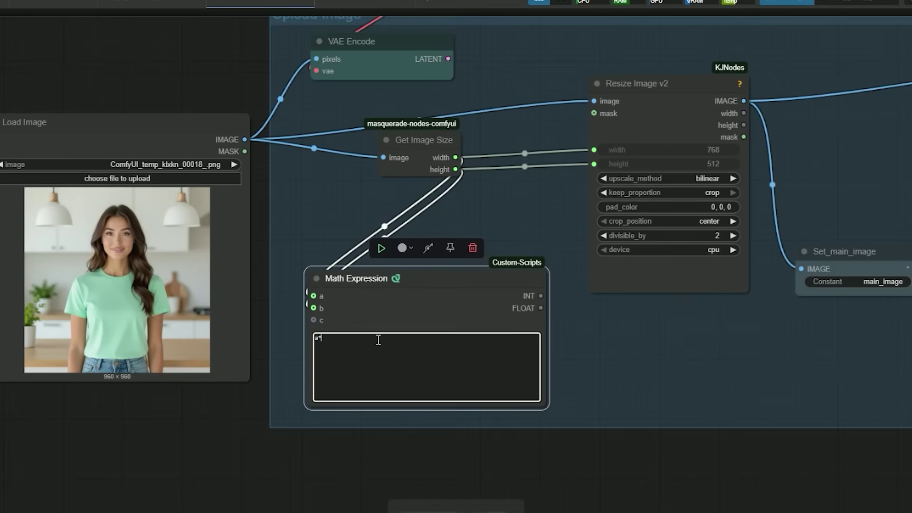
type("b")
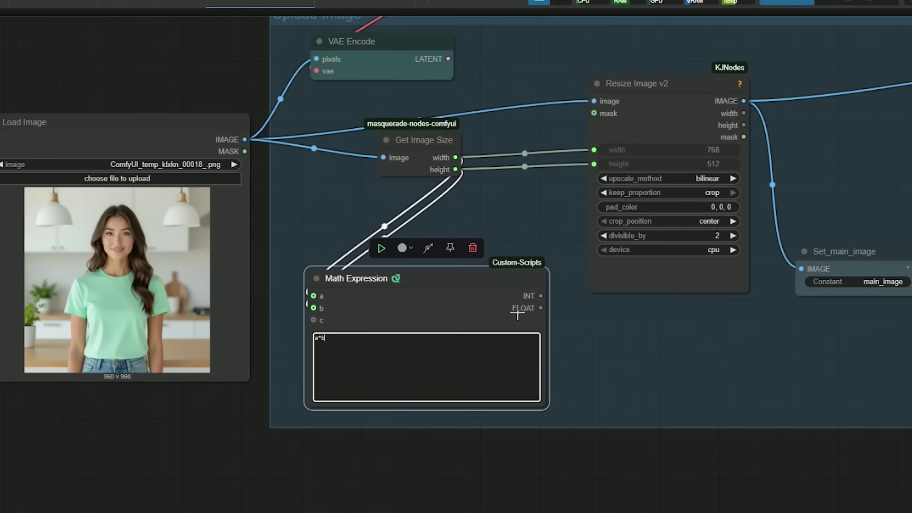
left_click_drag(540, 296, 577, 323)
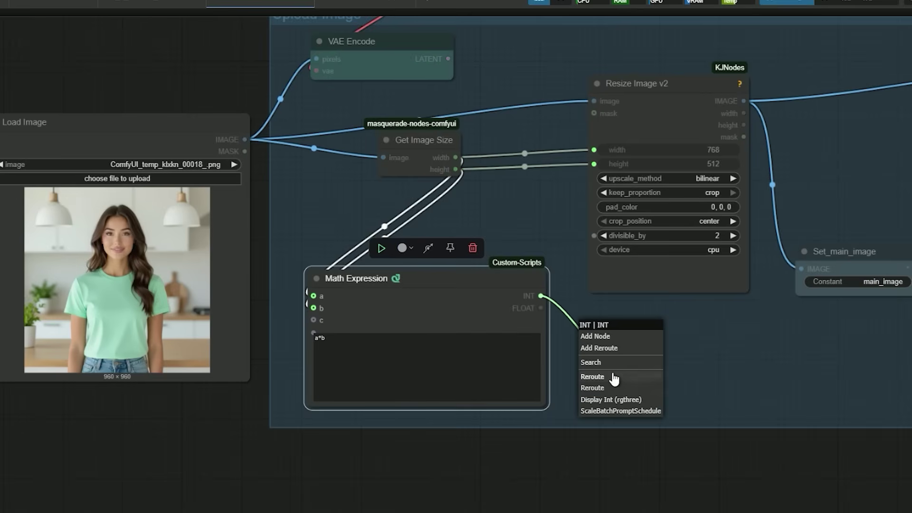
left_click(617, 400)
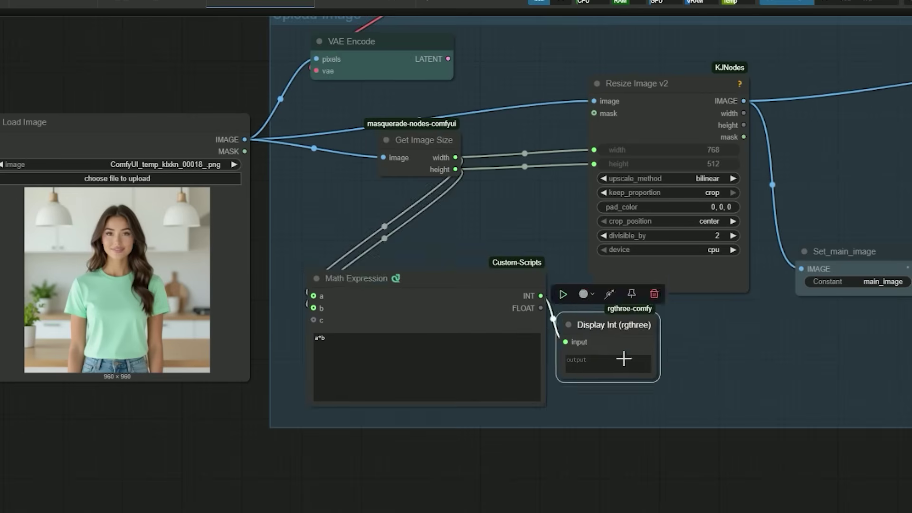
- Enlarge the Display Int (rgthree) node and adjust the view around it
left_click_drag(692, 379, 735, 431)
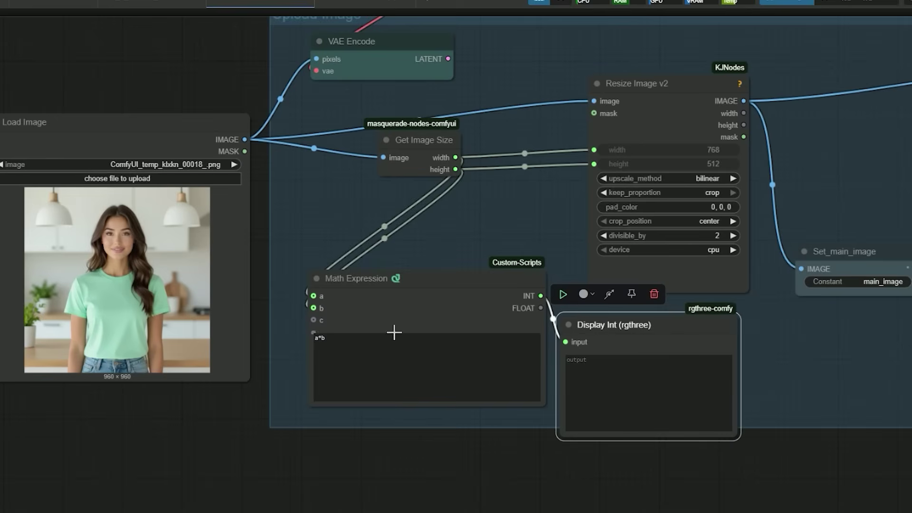
left_click(332, 339)
left_click(604, 341)
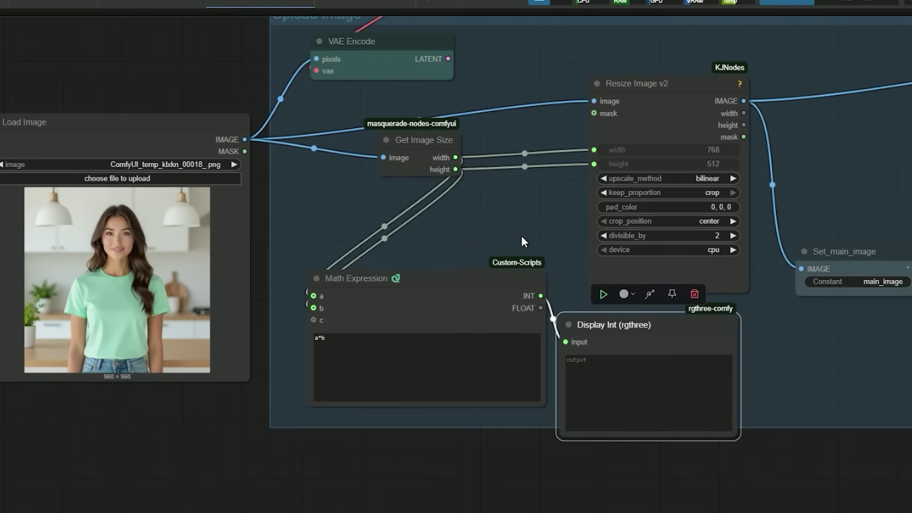
left_click_drag(519, 235, 546, 240)
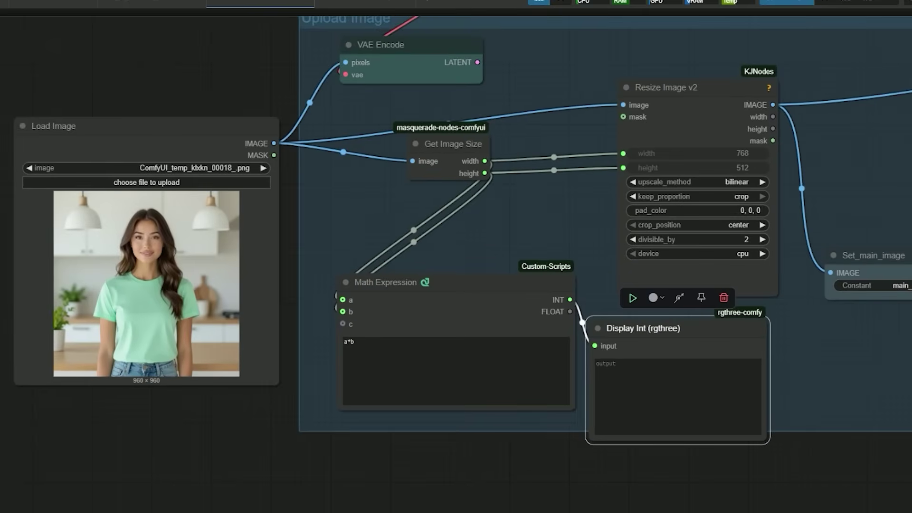
- Queue the workflow with Ctrl+Enter so Display Int reports 921600 pixels
key("ctrl+Return")
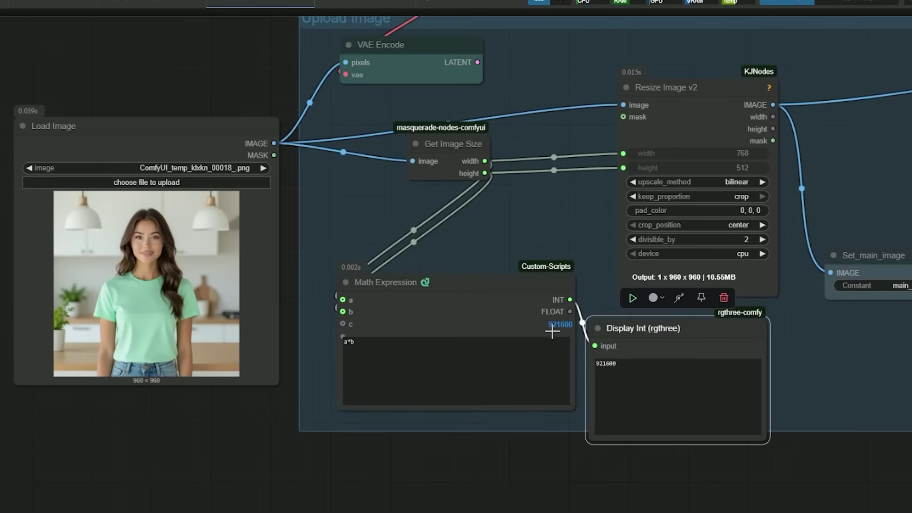
scroll(553, 331, "up", 6)
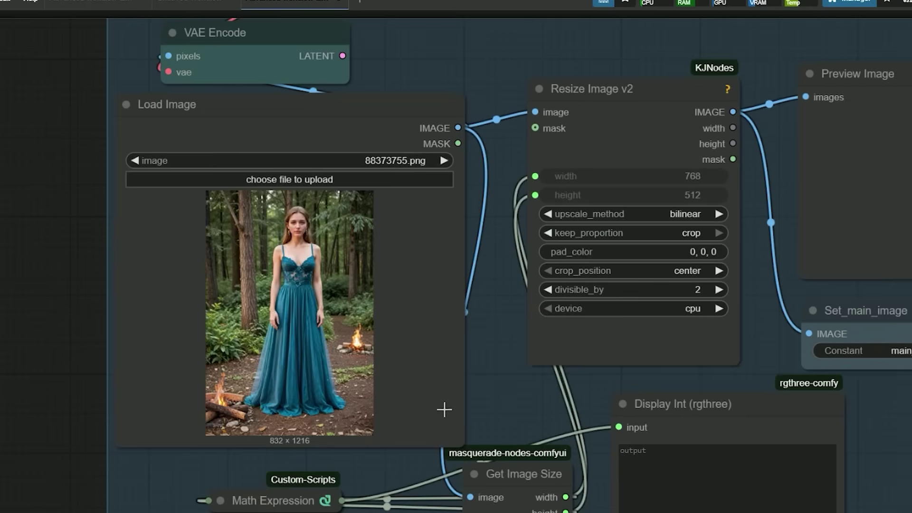
- Load the forest blue-dress photo from the recent images folder into Load Image
left_click(313, 181)
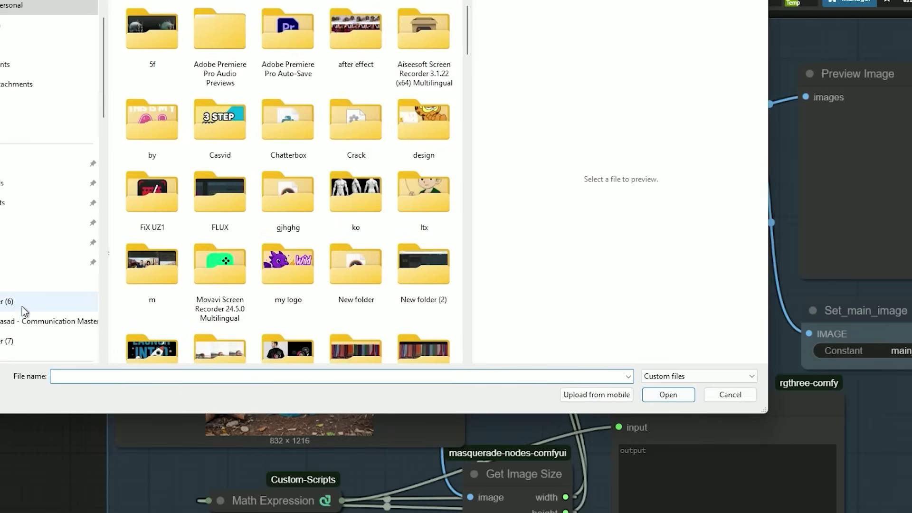
left_click(14, 184)
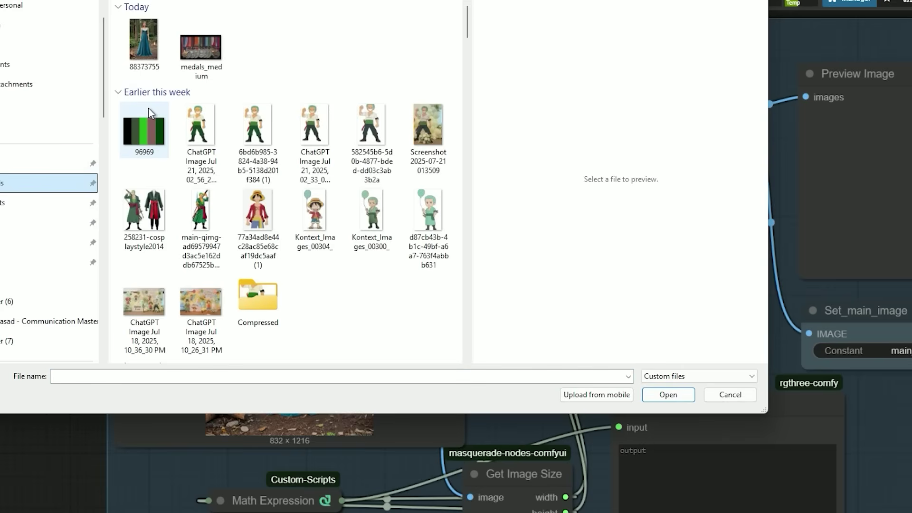
double_click(148, 57)
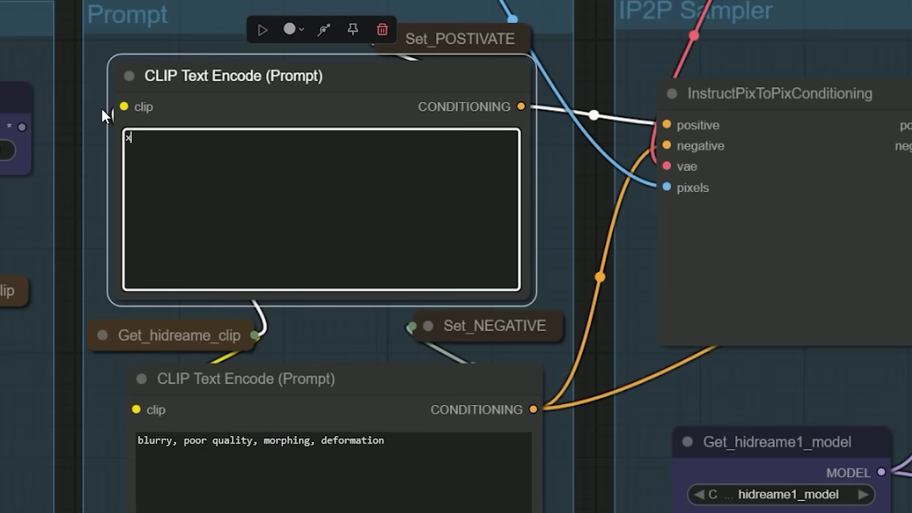
- Set the CLIP Text Encode prompt to 'chnage the color of women dress to red'
type("hoage")
key("ctrl+a")
key("BackSpace")
type("chnage the color of women dress to red")
- Pan the canvas to bring the Resize and Preview nodes into view
scroll(509, 273, "down", 2)
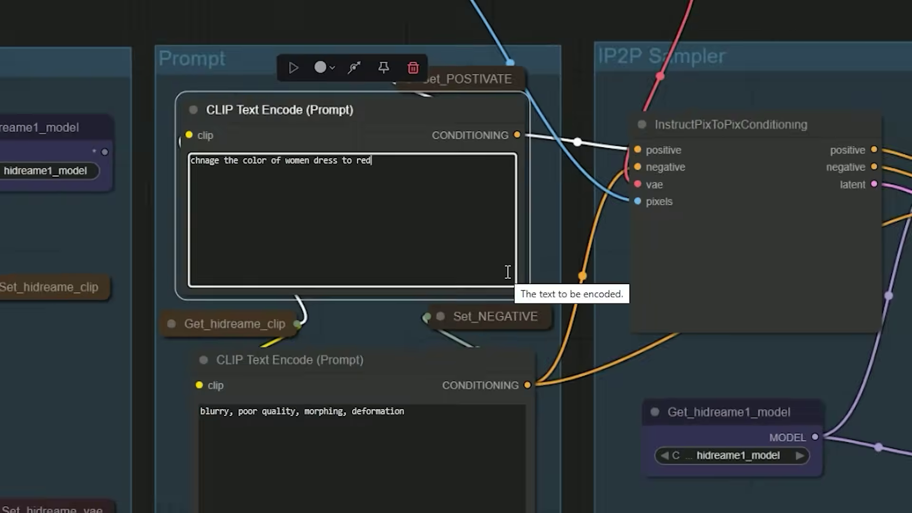
scroll(546, 350, "down", 6)
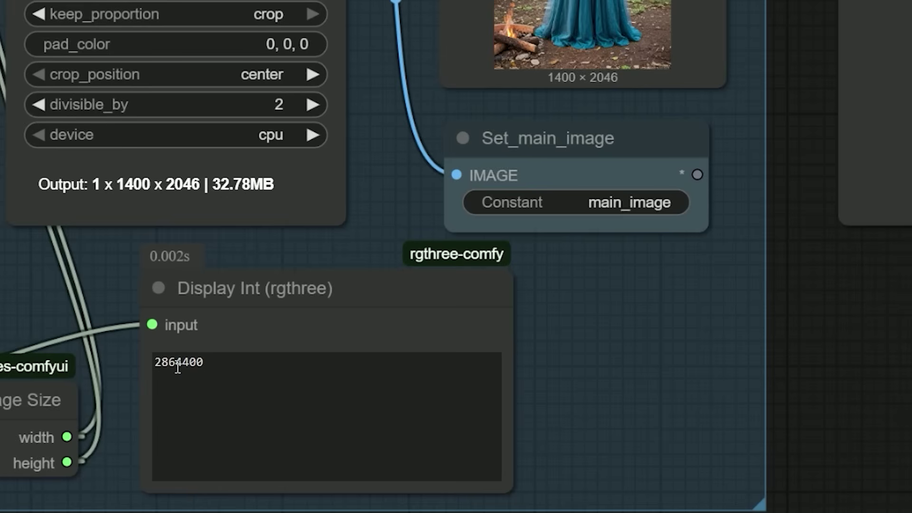
scroll(442, 392, "down", 1)
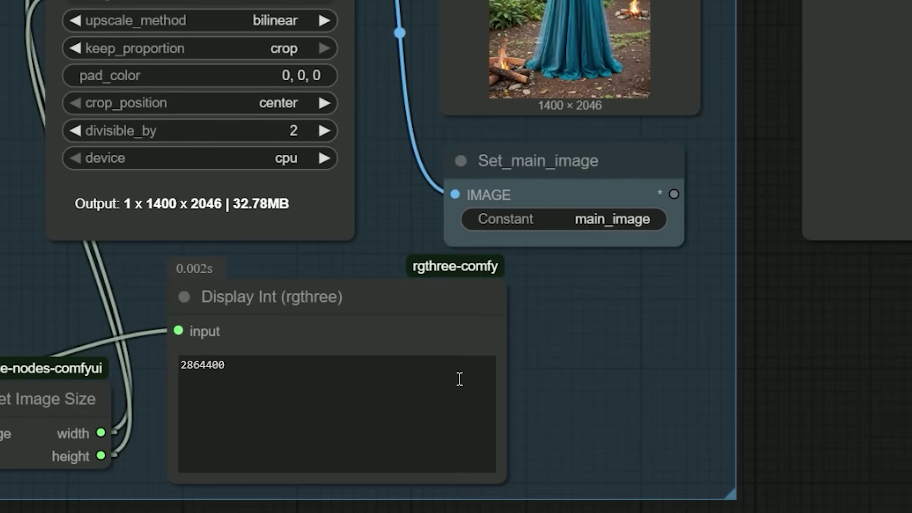
scroll(459, 379, "down", 1)
left_click_drag(749, 340, 651, 437)
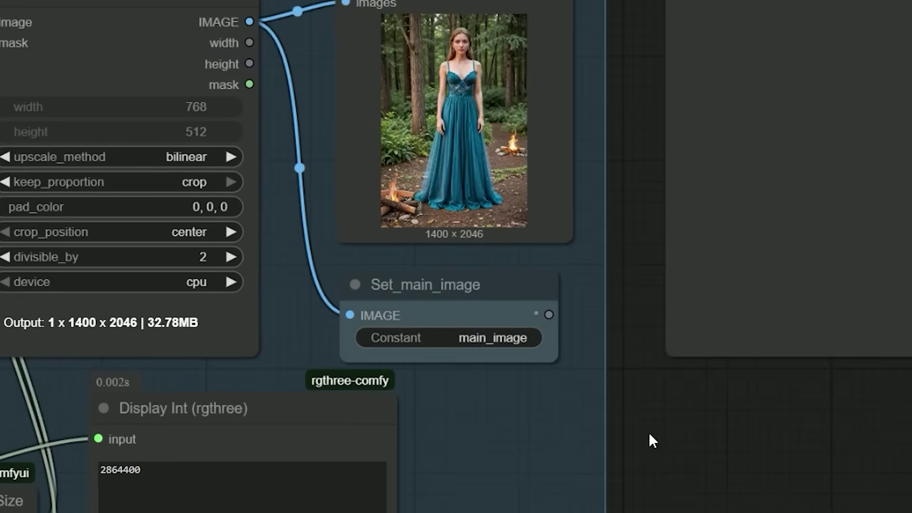
scroll(641, 363, "down", 2)
left_click_drag(640, 364, 623, 300)
scroll(546, 406, "down", 1)
scroll(611, 397, "up", 2)
left_click_drag(611, 397, 671, 398)
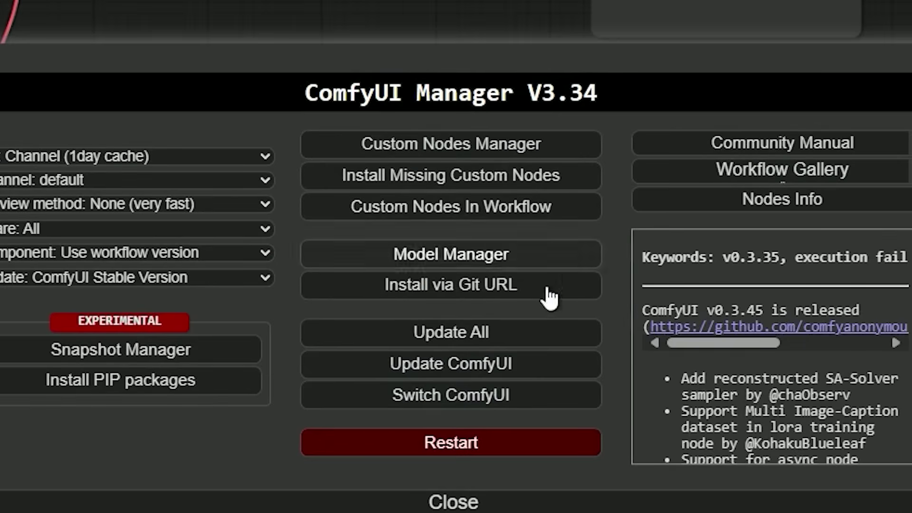
- Run Update All in the ComfyUI Manager for ComfyUI and every custom node
left_click(450, 342)
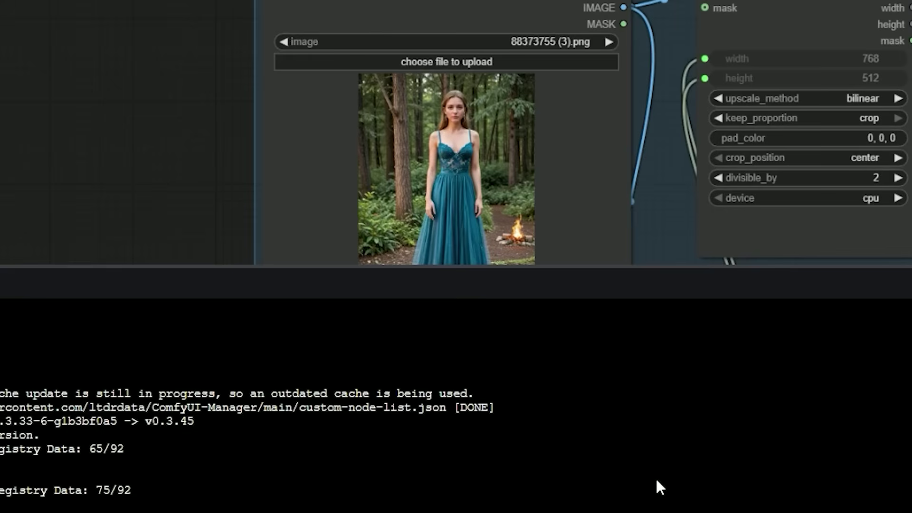
- Pan to the resize settings to check the 600×876 image size
scroll(413, 80, "down", 5)
scroll(413, 80, "right", 5)
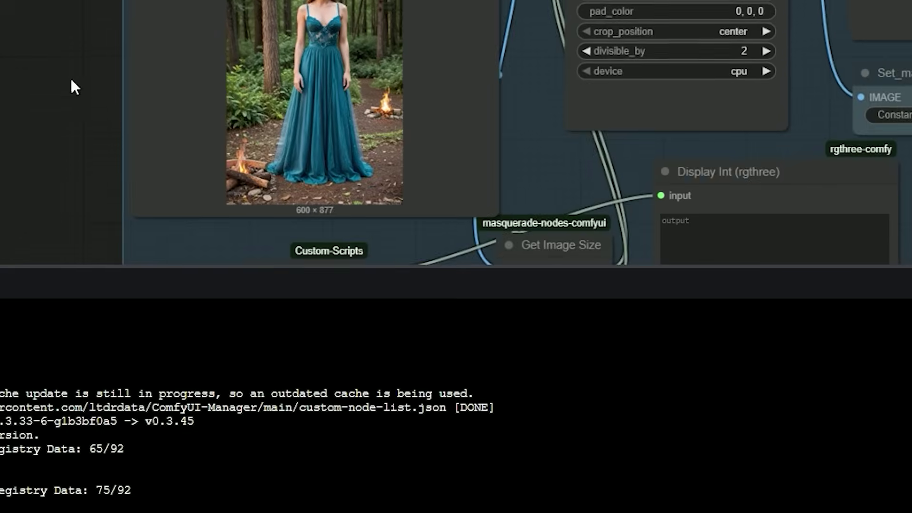
scroll(326, 220, "up", 4)
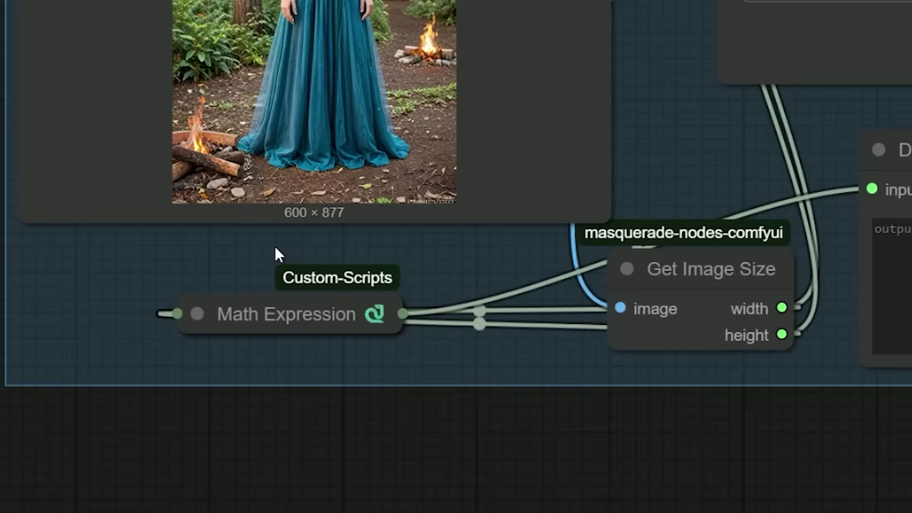
left_click_drag(275, 253, 238, 373)
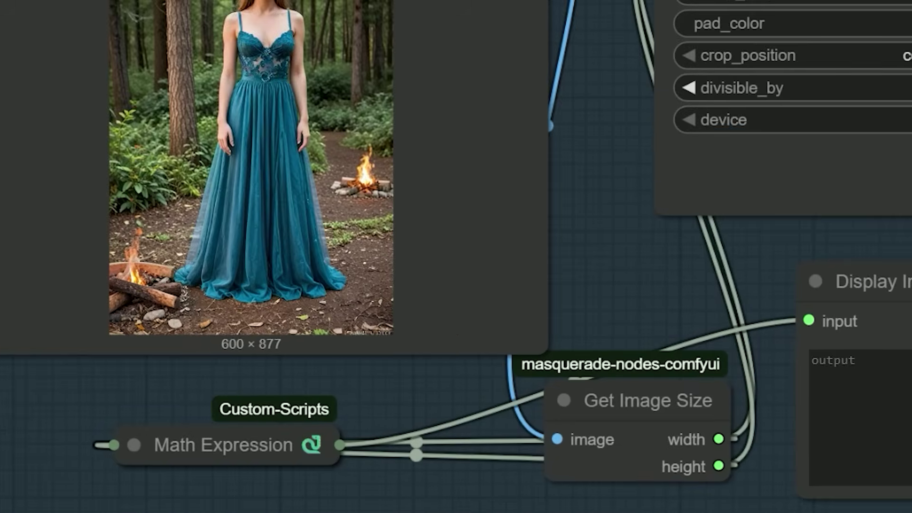
scroll(668, 285, "up", 6)
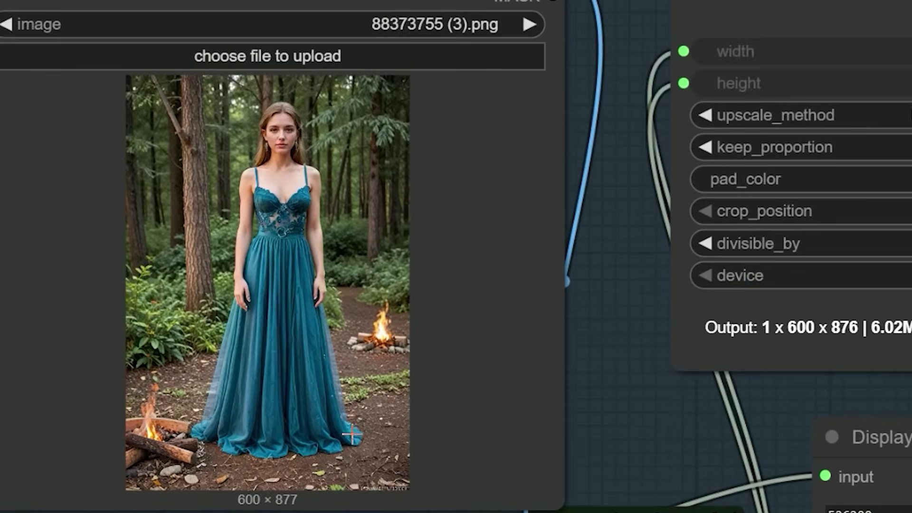
scroll(245, 494, "up", 3)
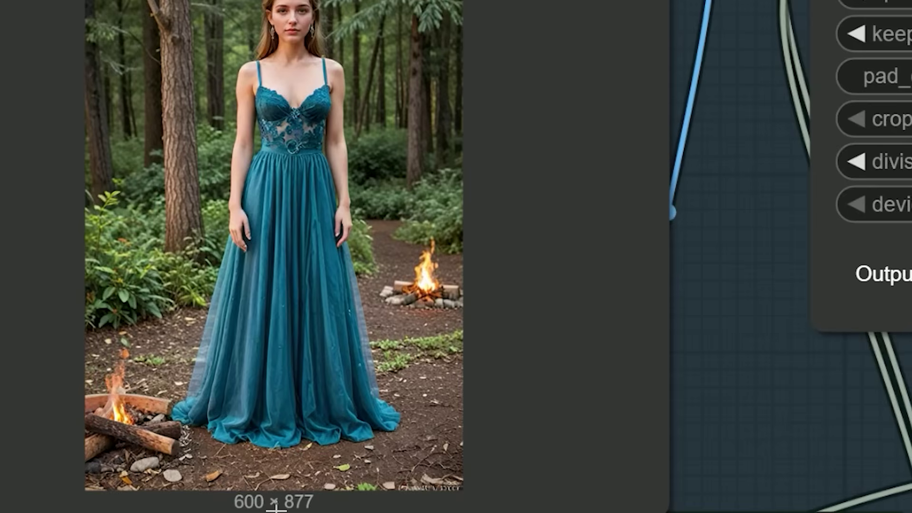
scroll(306, 506, "down", 1)
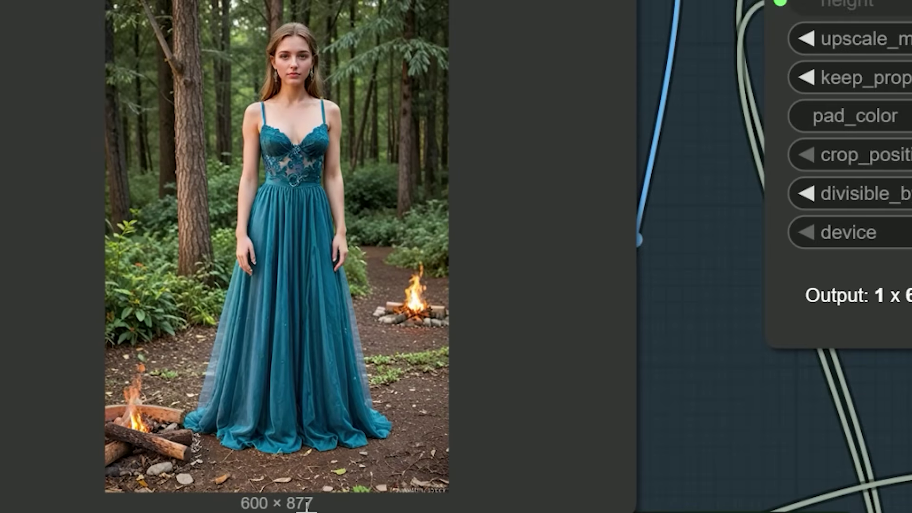
- Highlight the 526200 pixel count in Display Int, then pan to the image setter and preview
left_click_drag(837, 452, 488, 282)
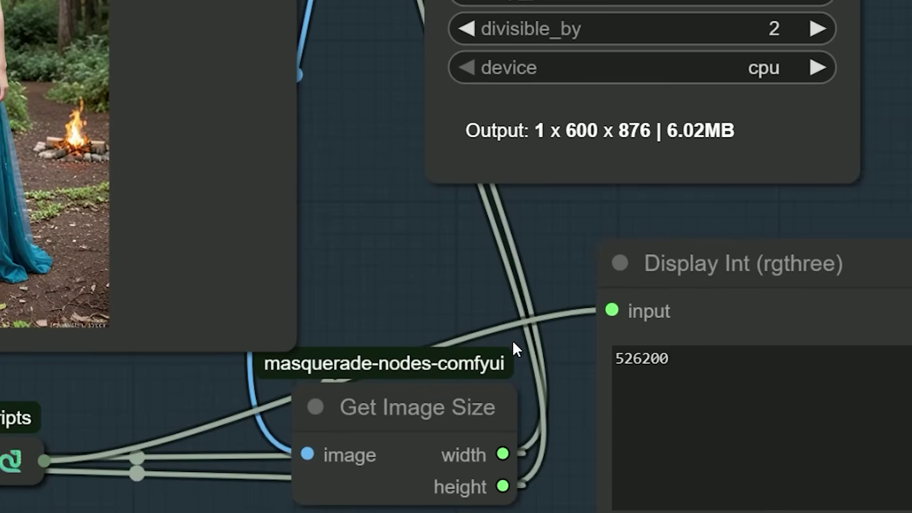
left_click_drag(617, 361, 694, 369)
left_click(509, 335)
scroll(515, 295, "down", 1)
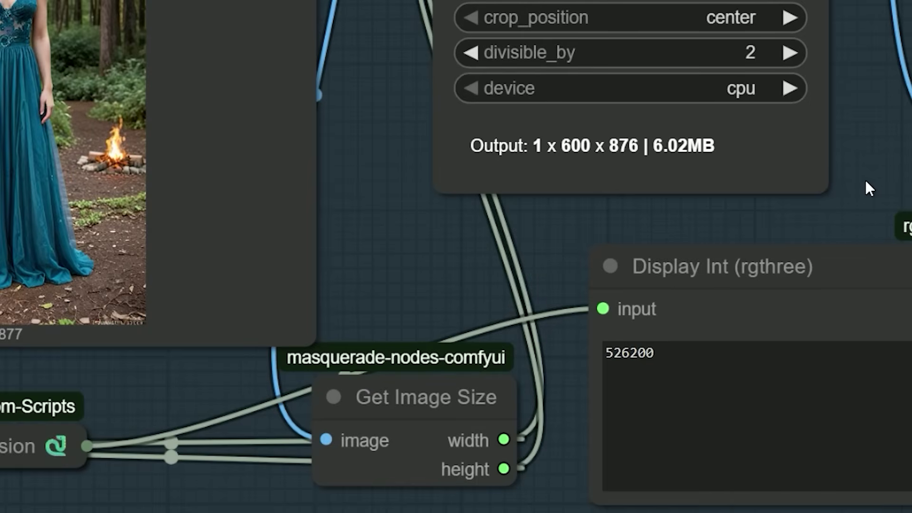
left_click_drag(871, 177, 568, 344)
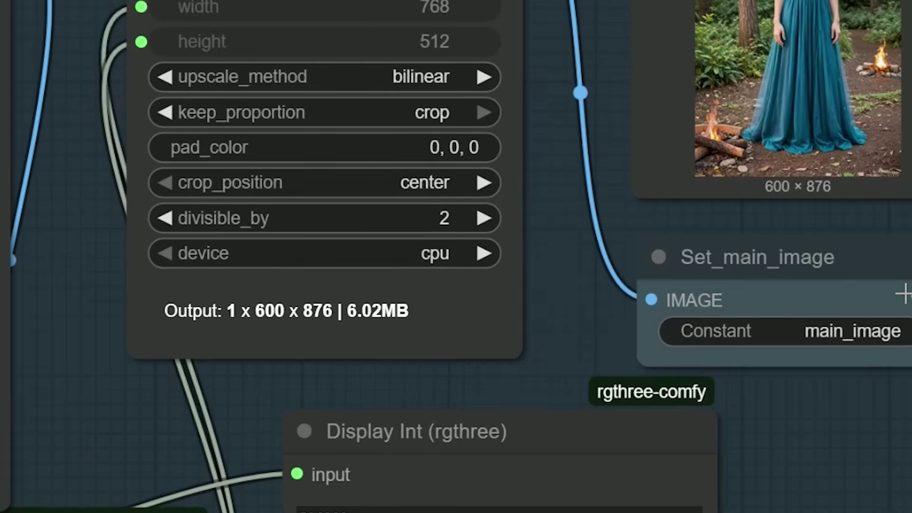
scroll(904, 294, "down", 1)
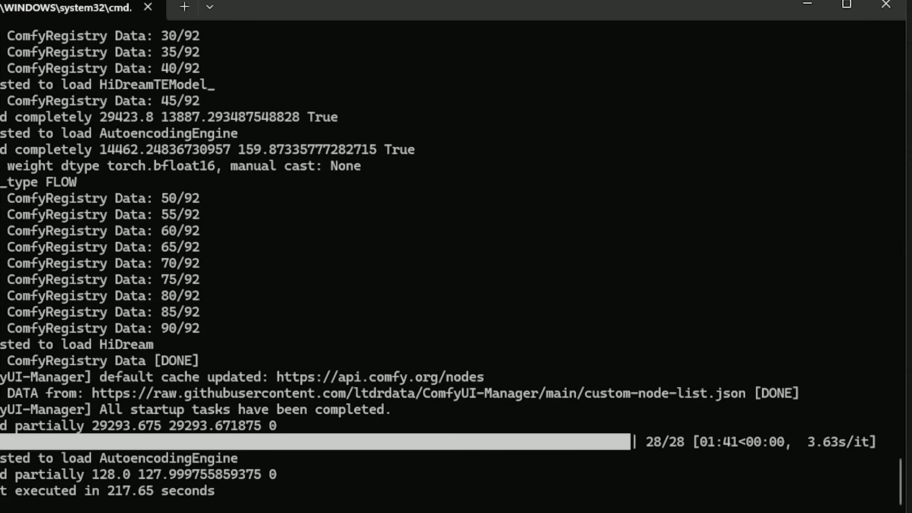
- Highlight the generation time, then select the red-dress result and original teal-dress previews
left_click_drag(700, 440, 758, 444)
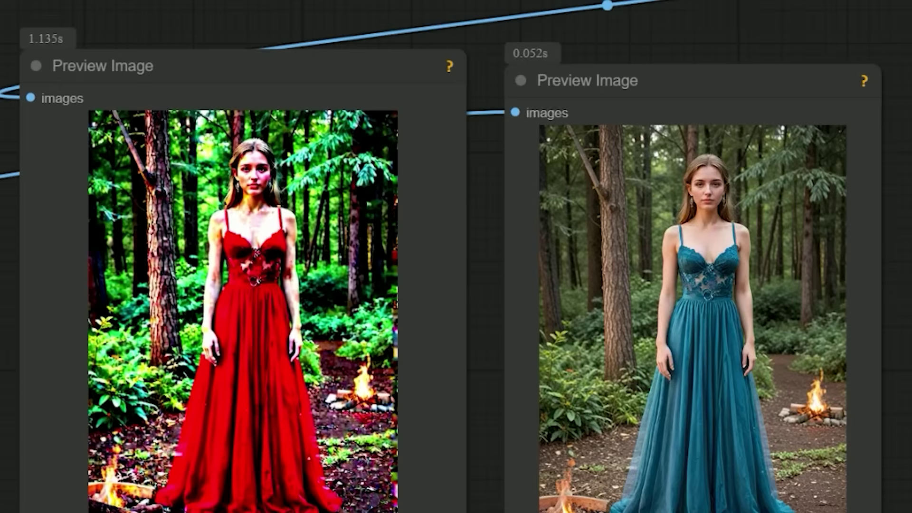
left_click(261, 332)
scroll(267, 242, "up", 3)
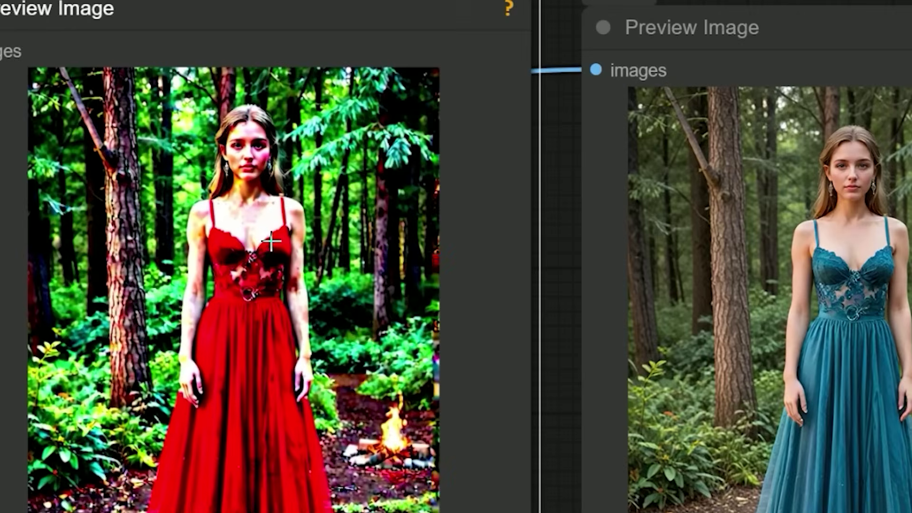
left_click(734, 264)
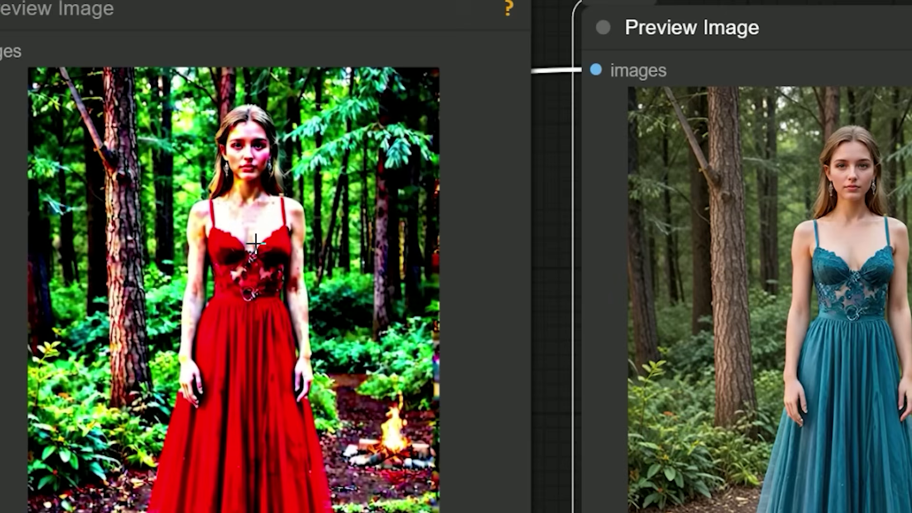
- Set cfg_conds and cfg_cond2_negative both to 2.0
left_click(539, 139)
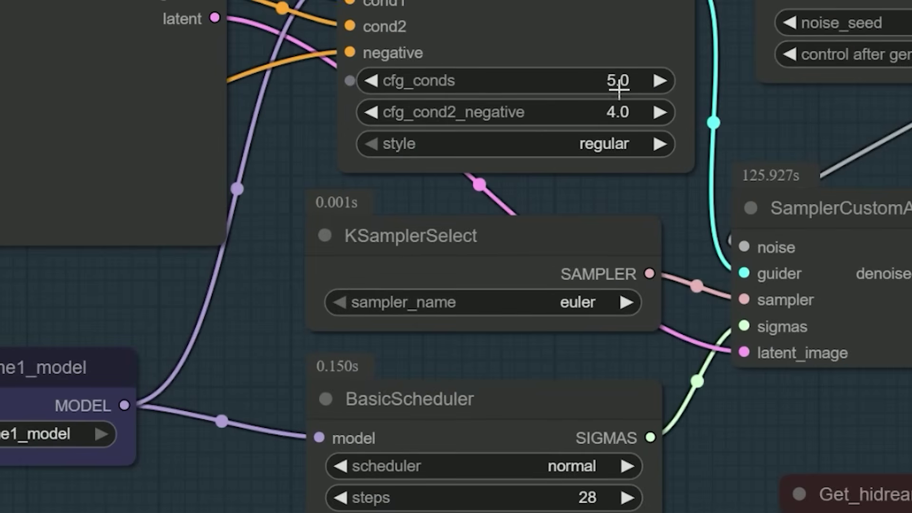
left_click(618, 78)
type("2")
left_click(867, 37)
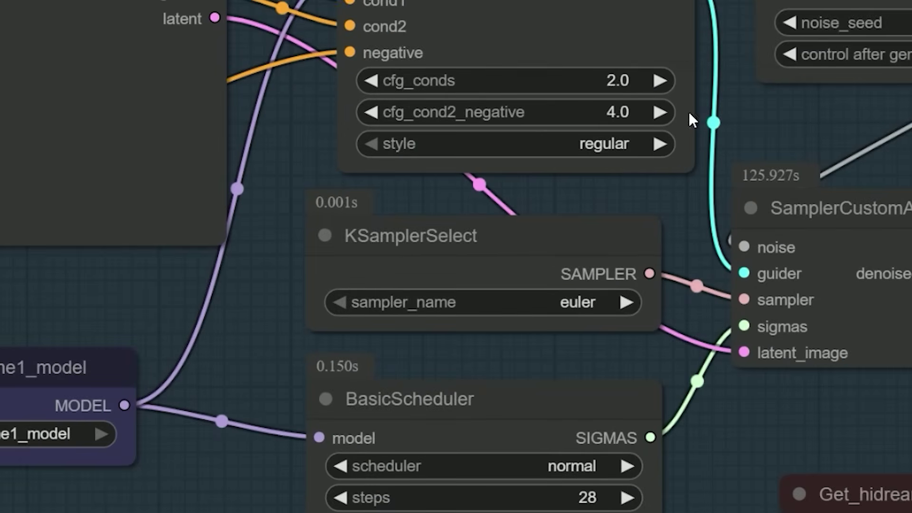
left_click(619, 113)
type("2")
left_click(872, 78)
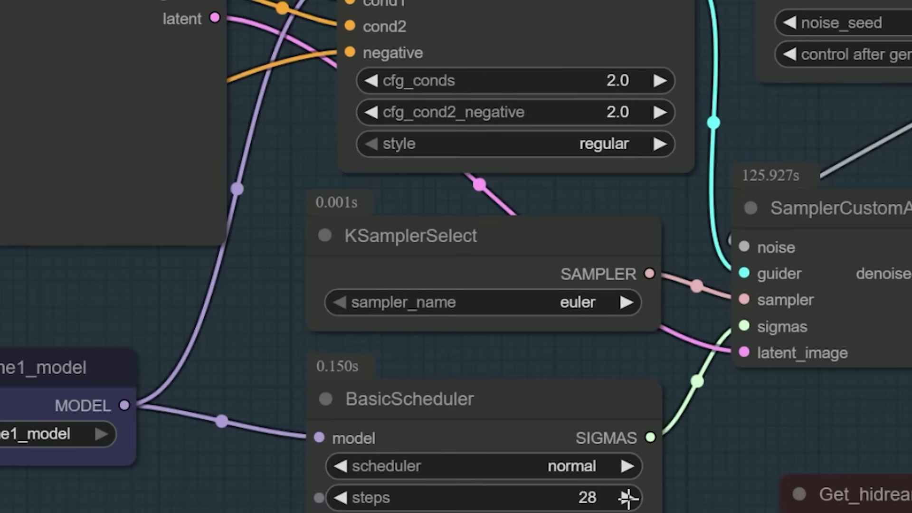
- Pan between the sampler nodes and the red-dress and original previews to compare them
left_click_drag(565, 512, 585, 231)
scroll(575, 399, "down", 2)
scroll(811, 264, "down", 3)
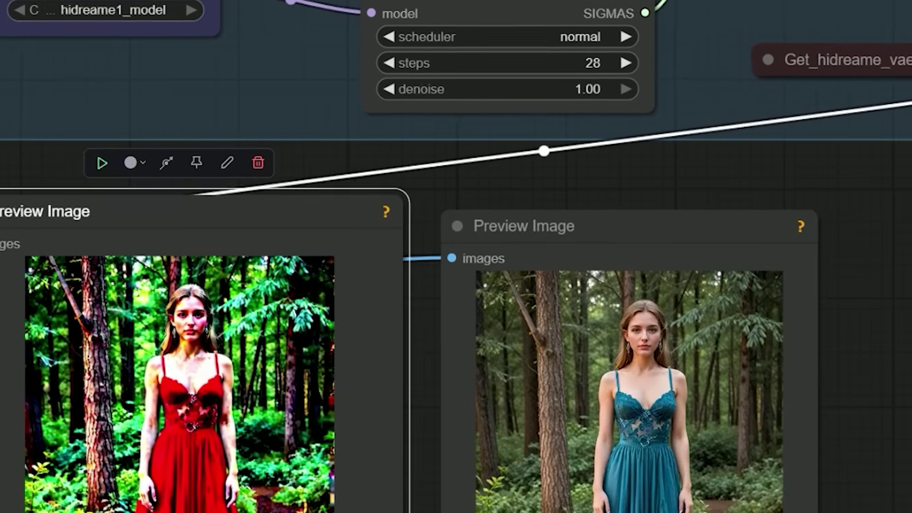
left_click(683, 211)
scroll(890, 232, "down", 2)
left_click_drag(890, 233, 754, 415)
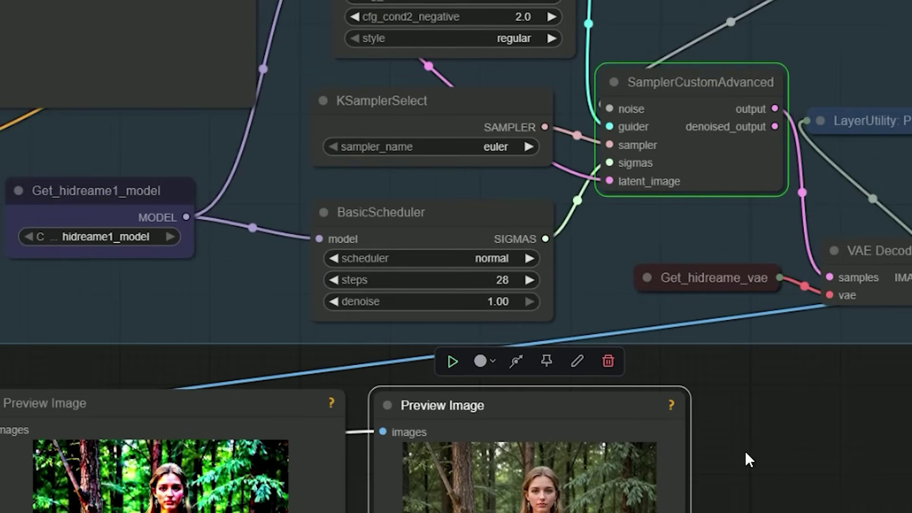
left_click_drag(749, 457, 827, 241)
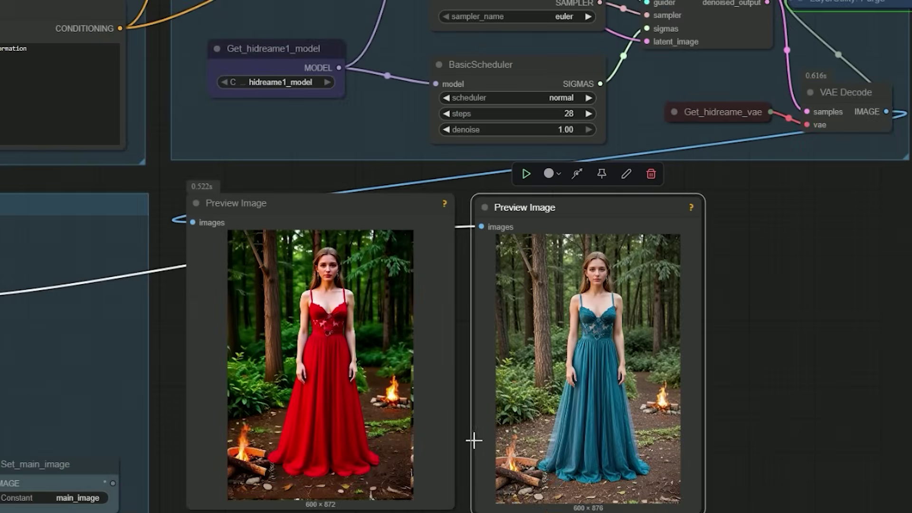
scroll(330, 304, "up", 8)
scroll(334, 312, "down", 4)
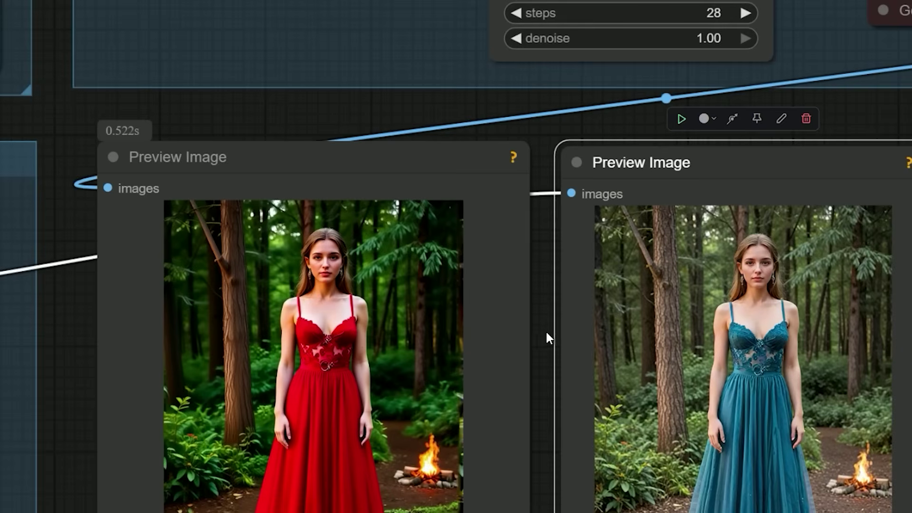
left_click_drag(546, 332, 483, 237)
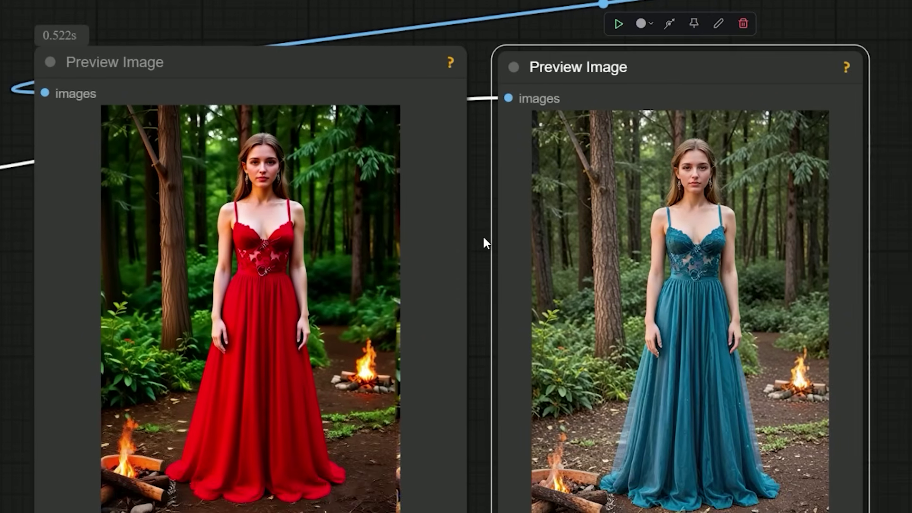
scroll(483, 240, "up", 1)
left_click_drag(483, 240, 481, 213)
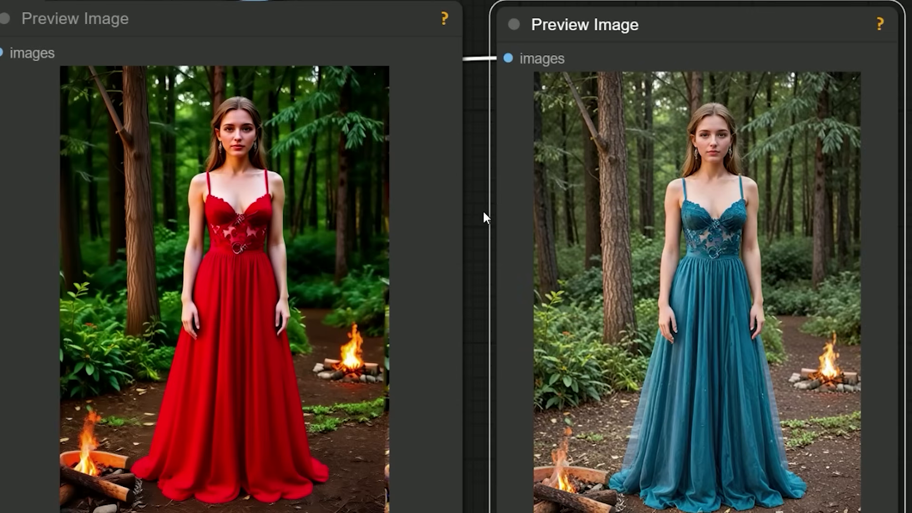
scroll(154, 420, "up", 5)
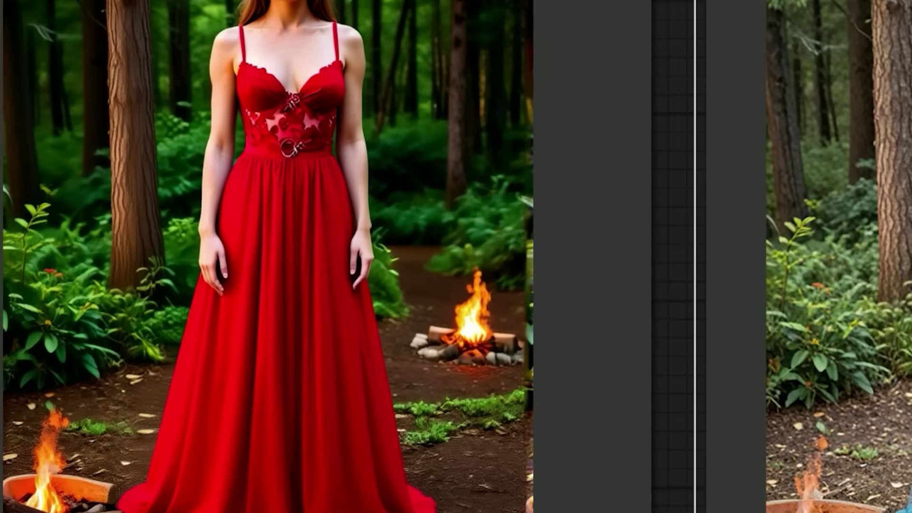
scroll(454, 372, "down", 3)
left_click_drag(617, 309, 551, 318)
scroll(596, 329, "down", 1)
scroll(551, 331, "down", 1)
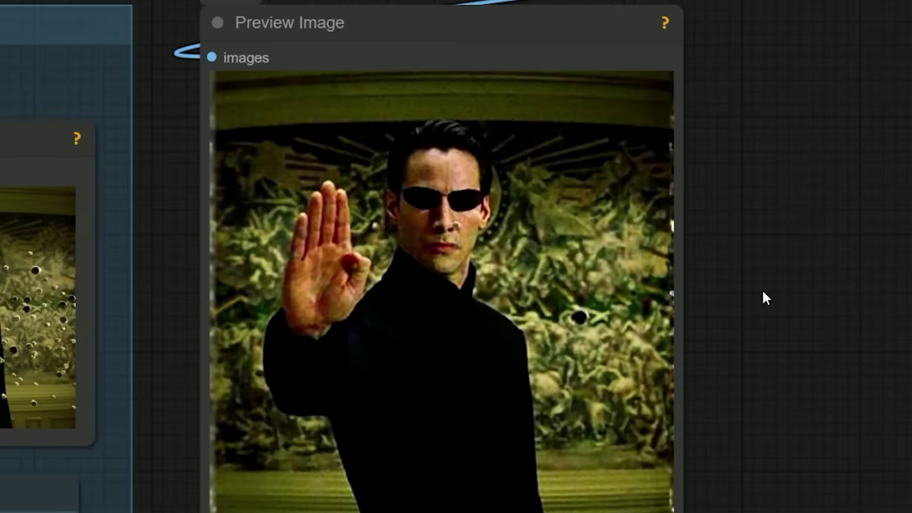
- Pan to the Preview Image showing Neo with the bullets removed
left_click_drag(763, 297, 844, 275)
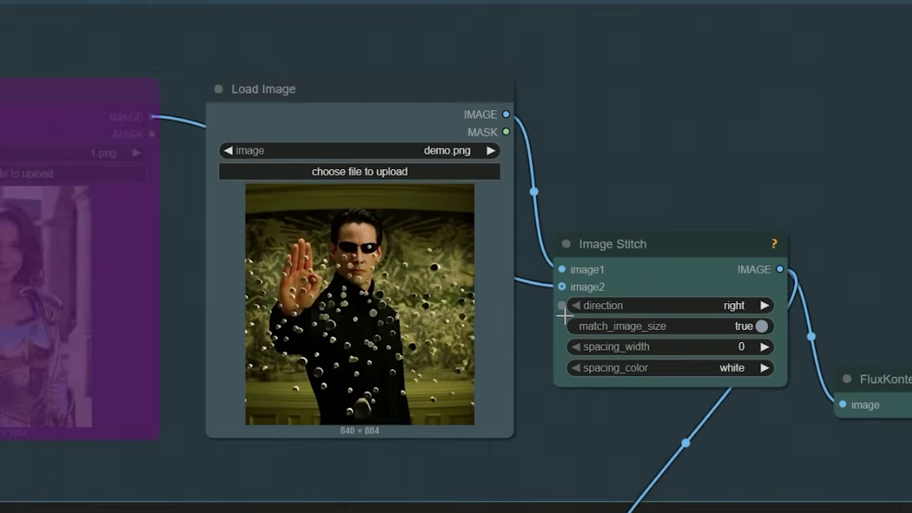
- Cut the clause about Neo's power pose from the Flux Kontext positive prompt, leaving only the bullet-removal text
scroll(565, 316, "up", 4)
left_click(313, 26)
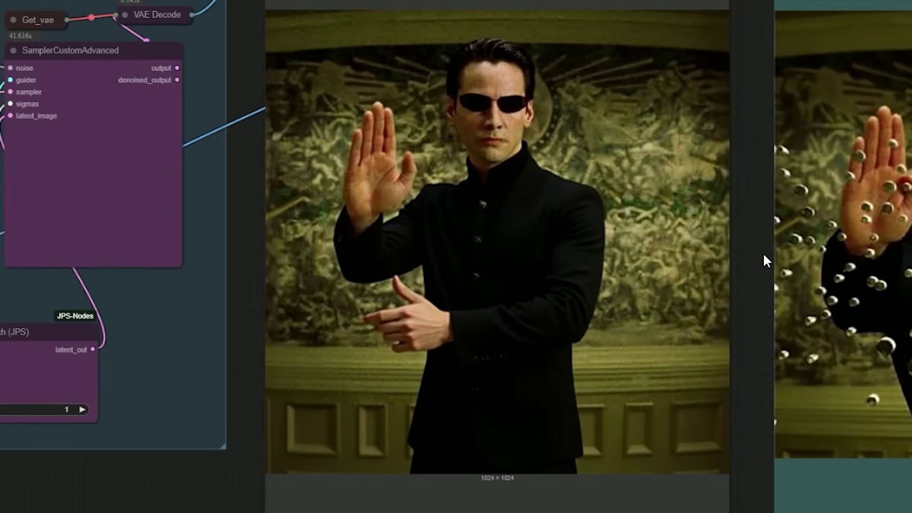
left_click_drag(763, 252, 758, 270)
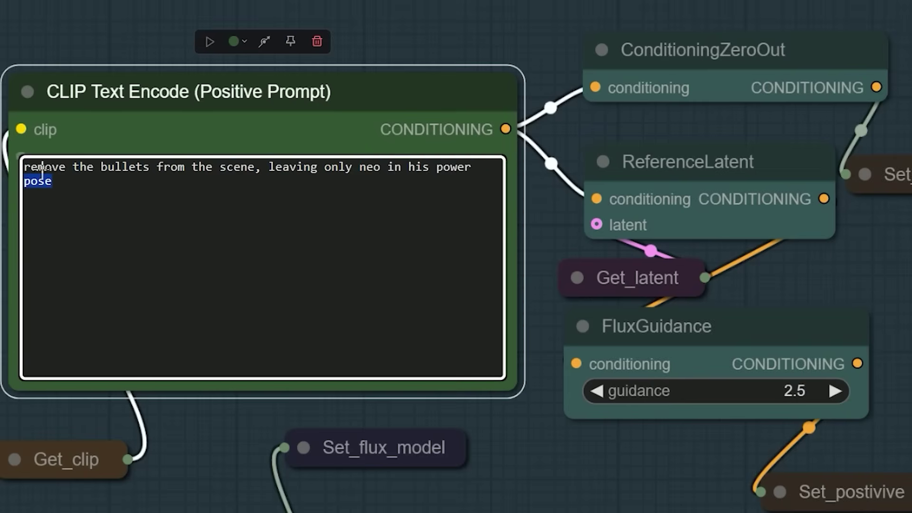
left_click_drag(42, 171, 267, 167)
right_click(269, 168)
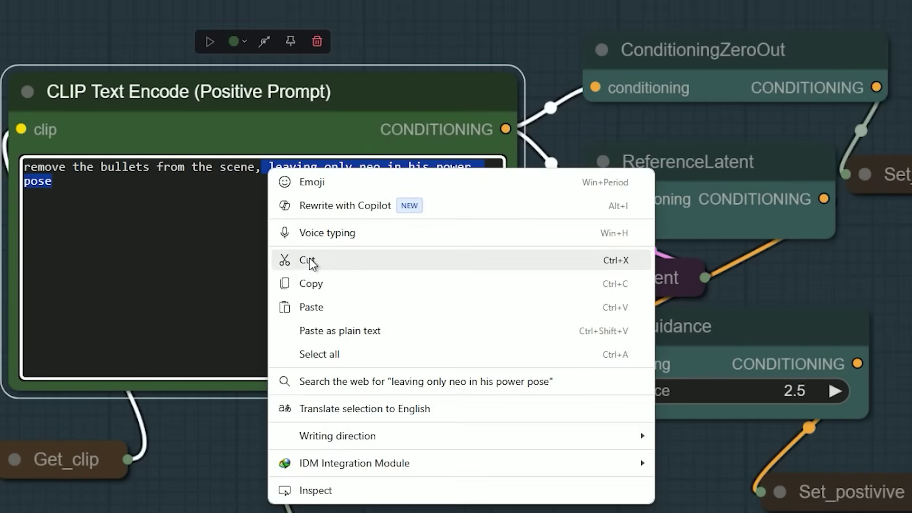
left_click(310, 262)
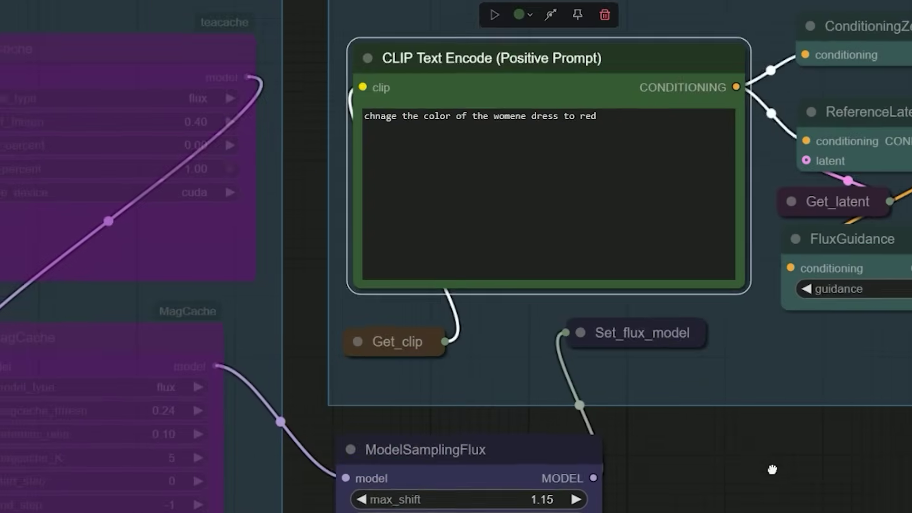
- Put the cursor in the Flux Kontext positive prompt, ready to write the red-dress recolor instruction
scroll(431, 223, "up", 5)
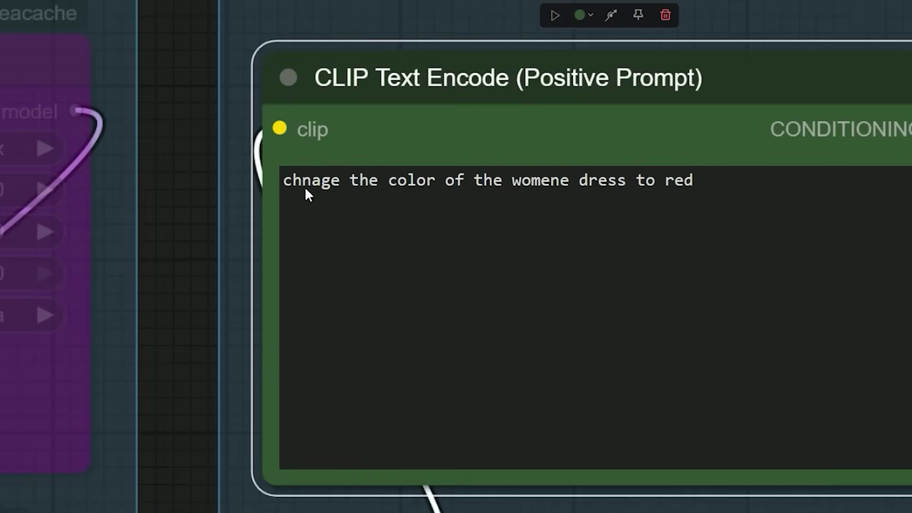
left_click(261, 184)
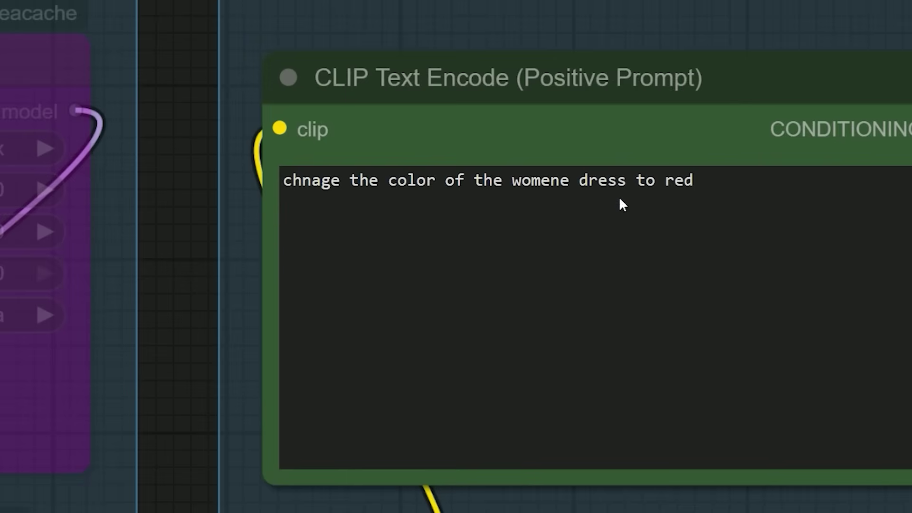